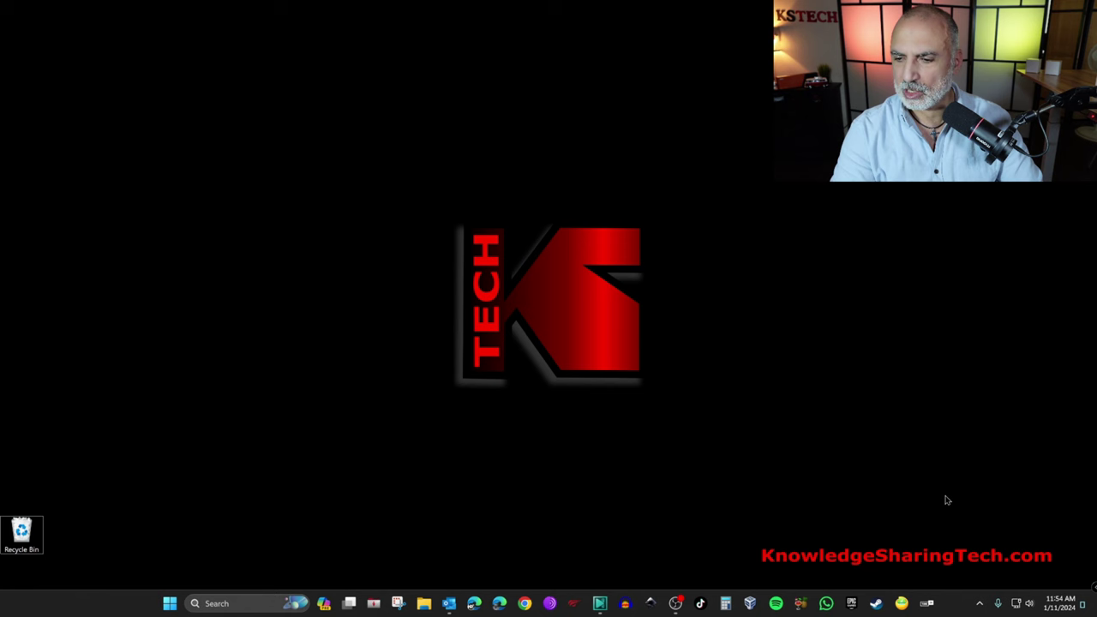
Step: Connect the laptop to the NOVA_6NPA_A1 Wi-Fi network by entering its security key
left_click(1016, 604)
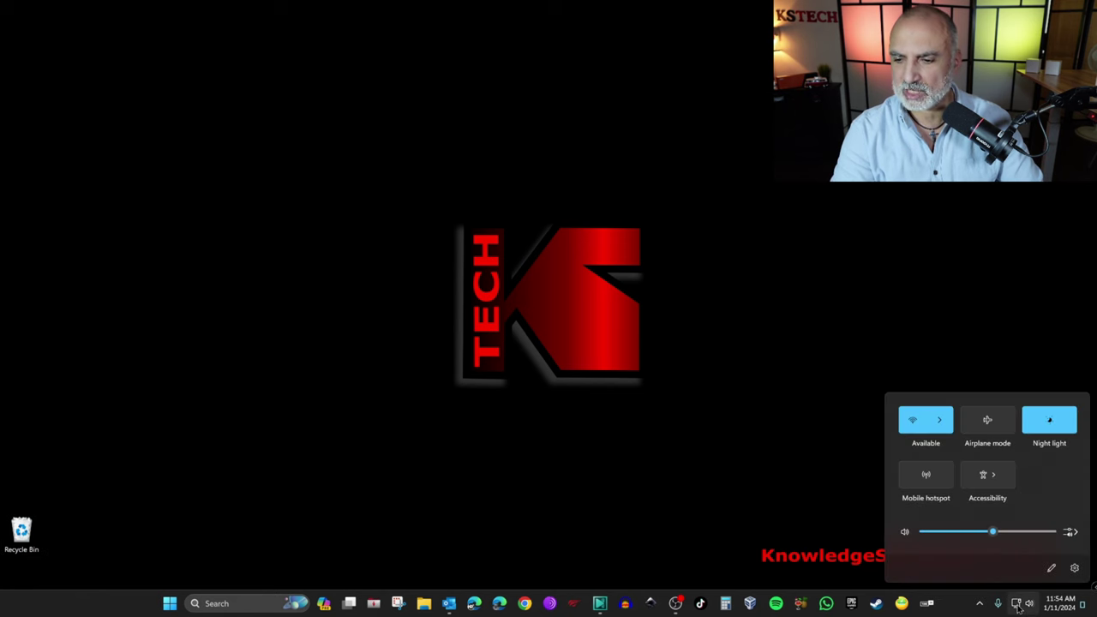
left_click(940, 427)
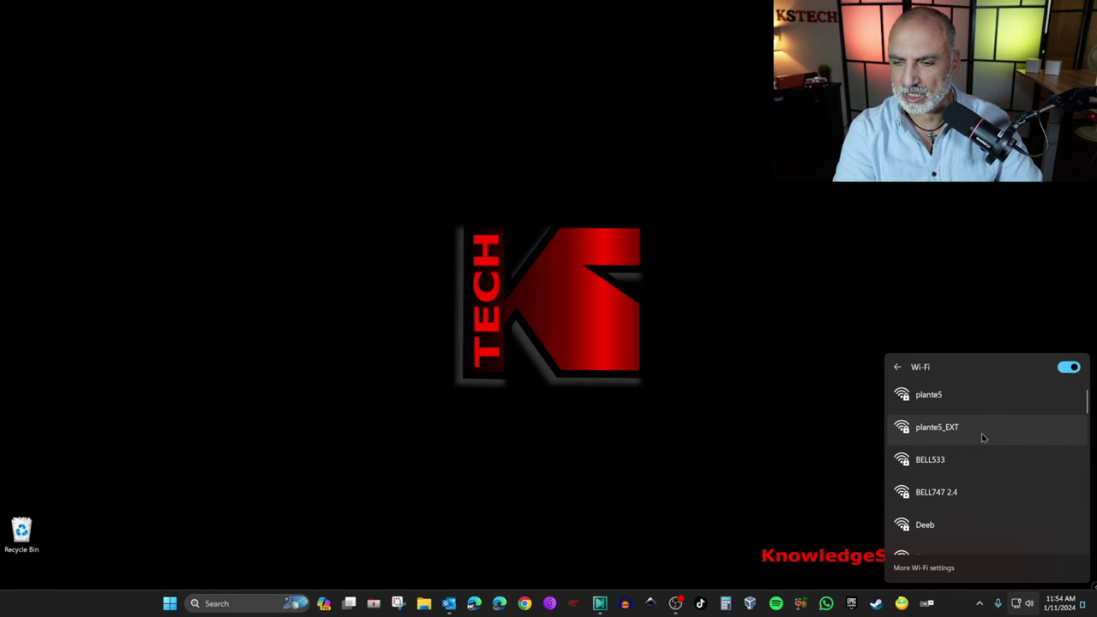
scroll(936, 444, "down", 3)
scroll(937, 444, "up", 2)
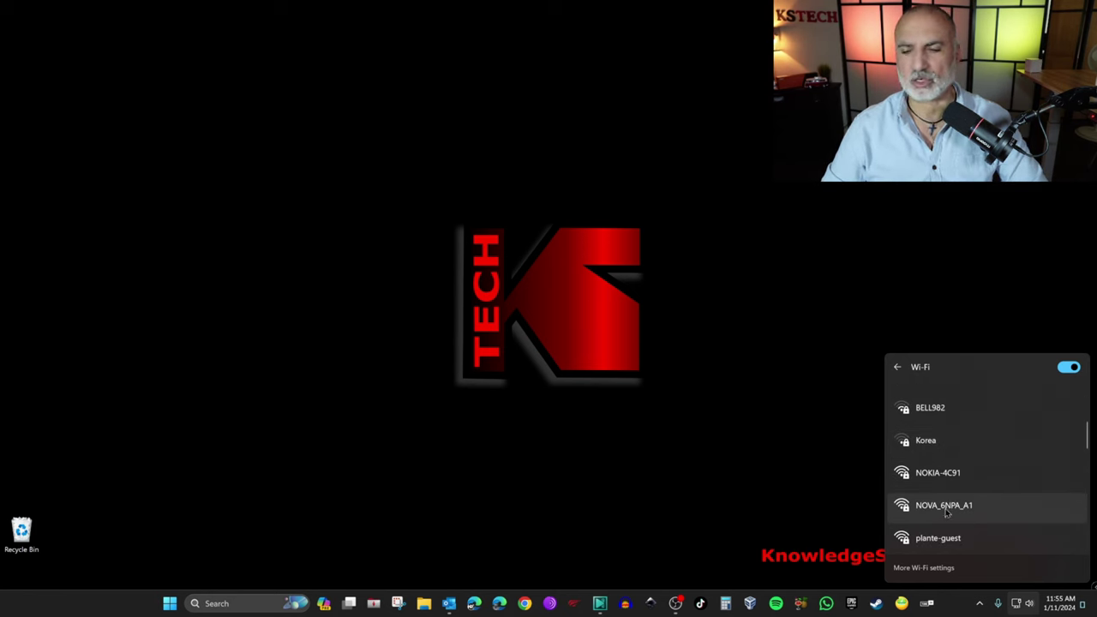
left_click(947, 509)
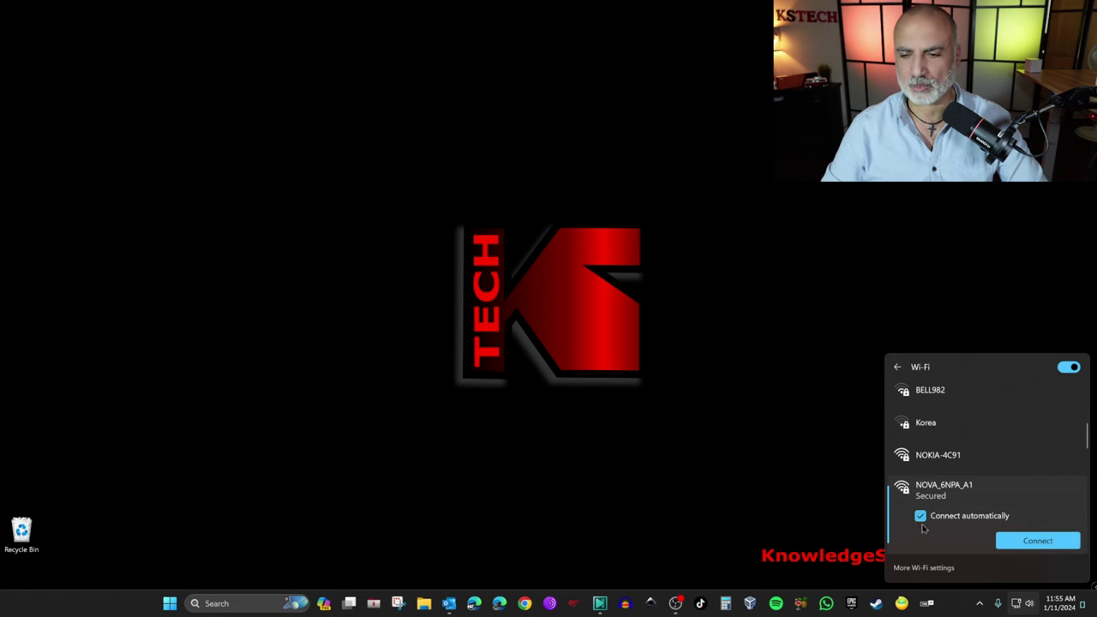
left_click(1038, 542)
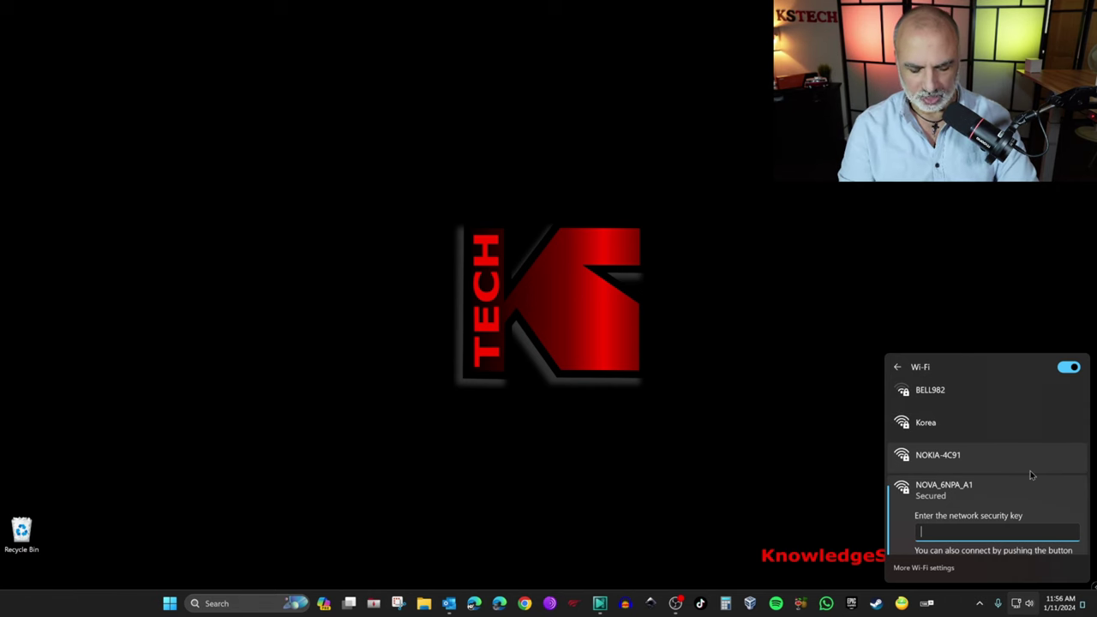
type("********")
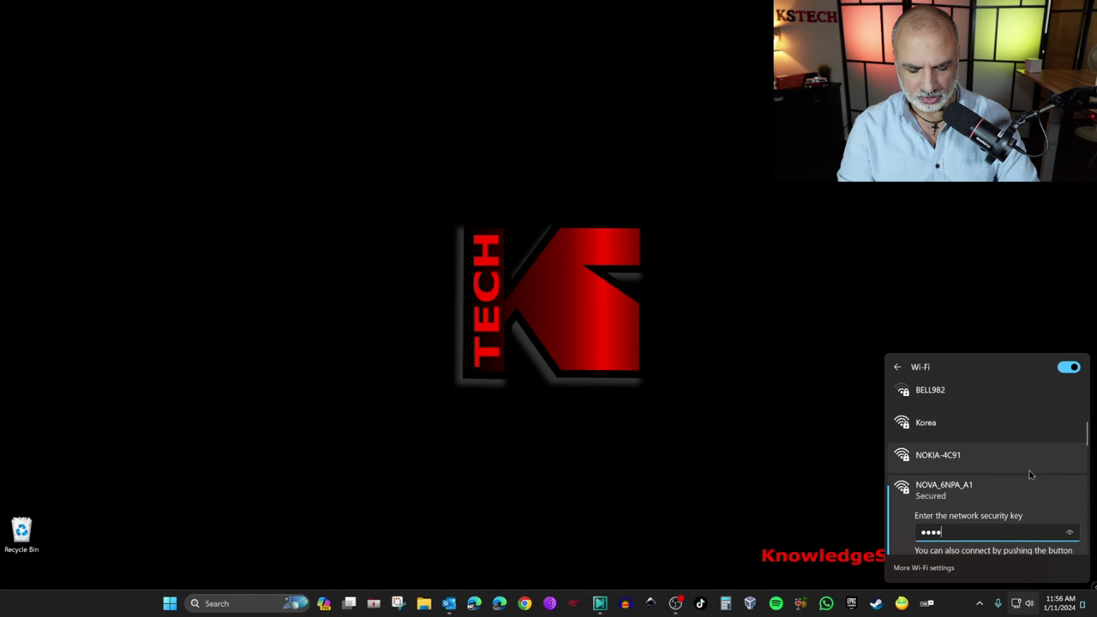
key("Return")
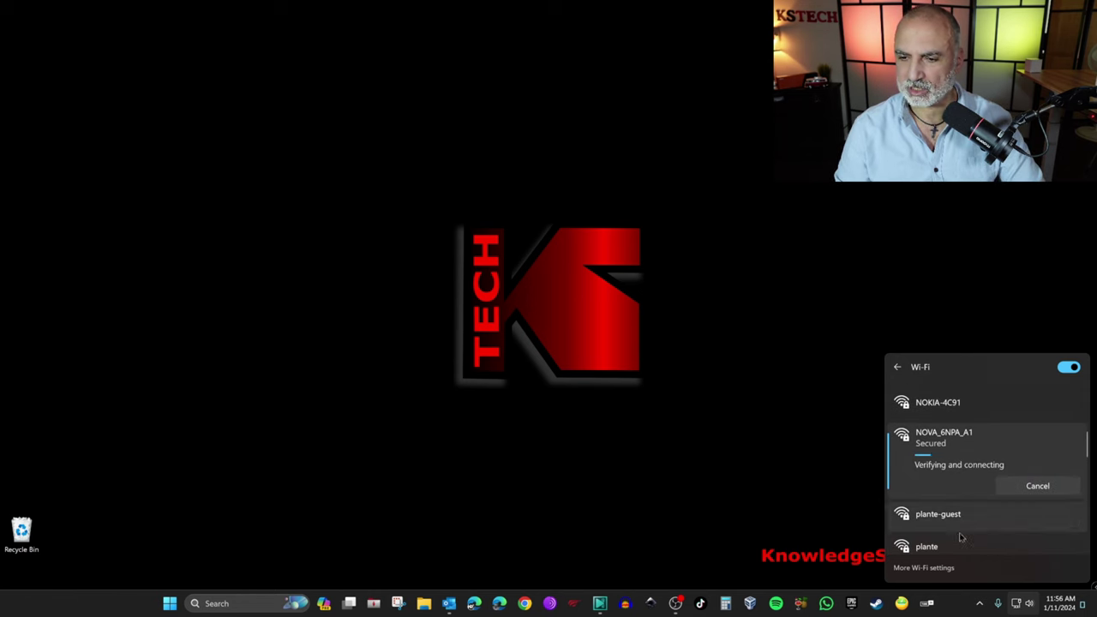
Step: Close the network panel and load tendawifi.com in a new InPrivate Edge window
left_click(796, 478)
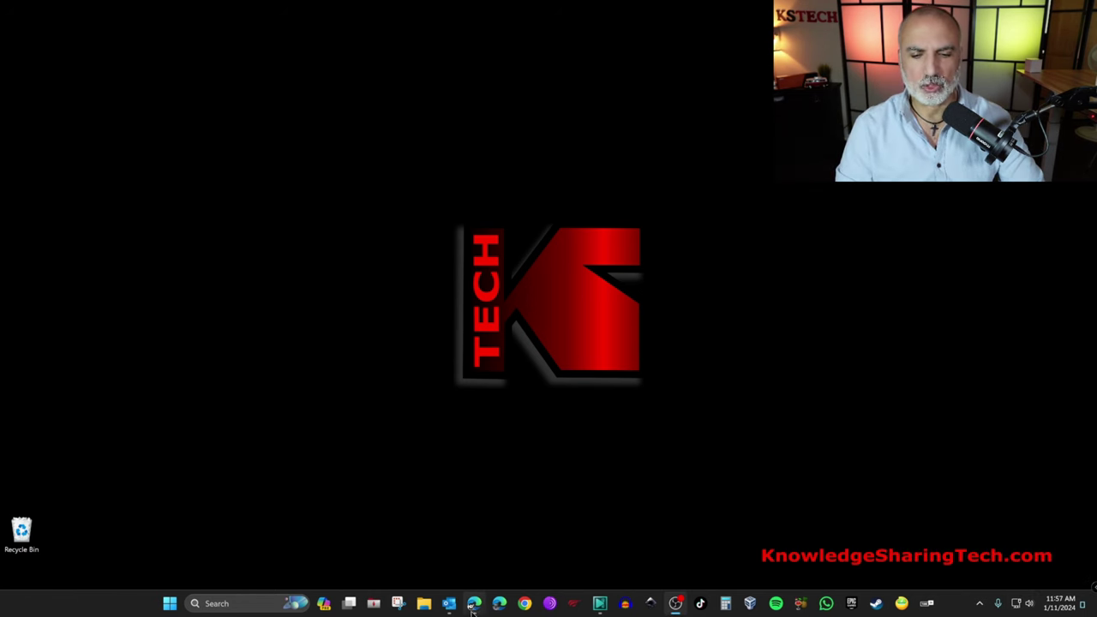
left_click(472, 605)
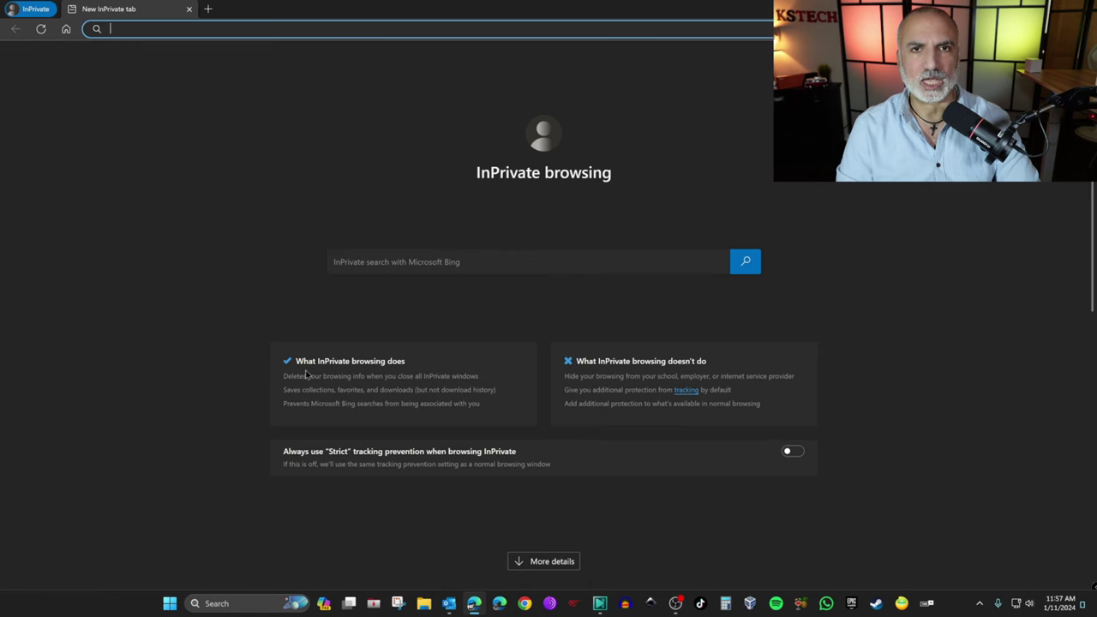
type("ten")
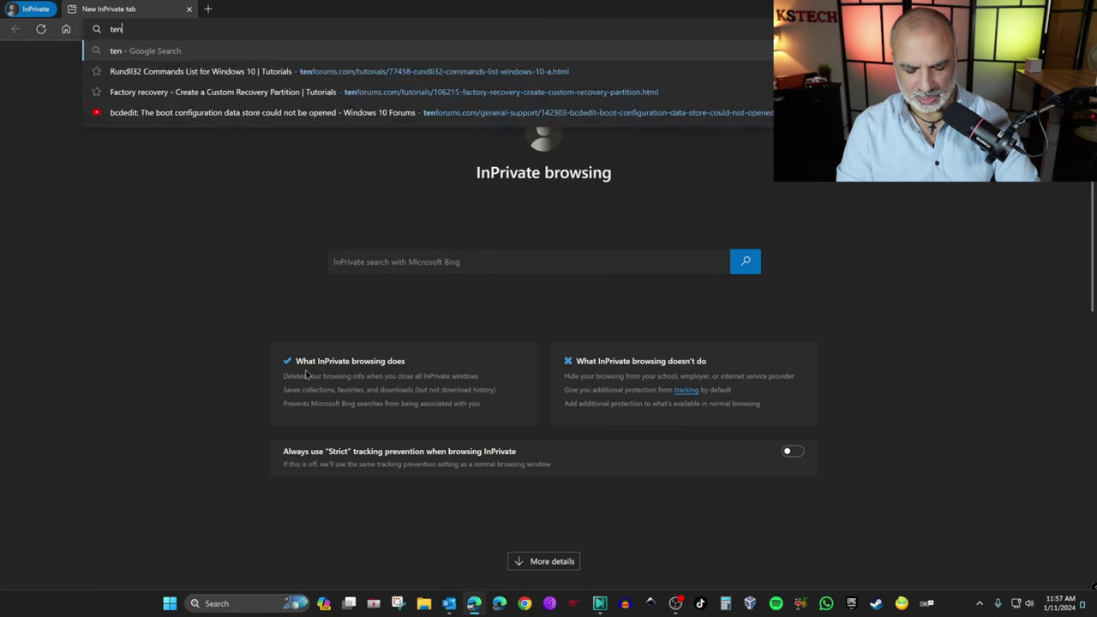
type("dawifi.c")
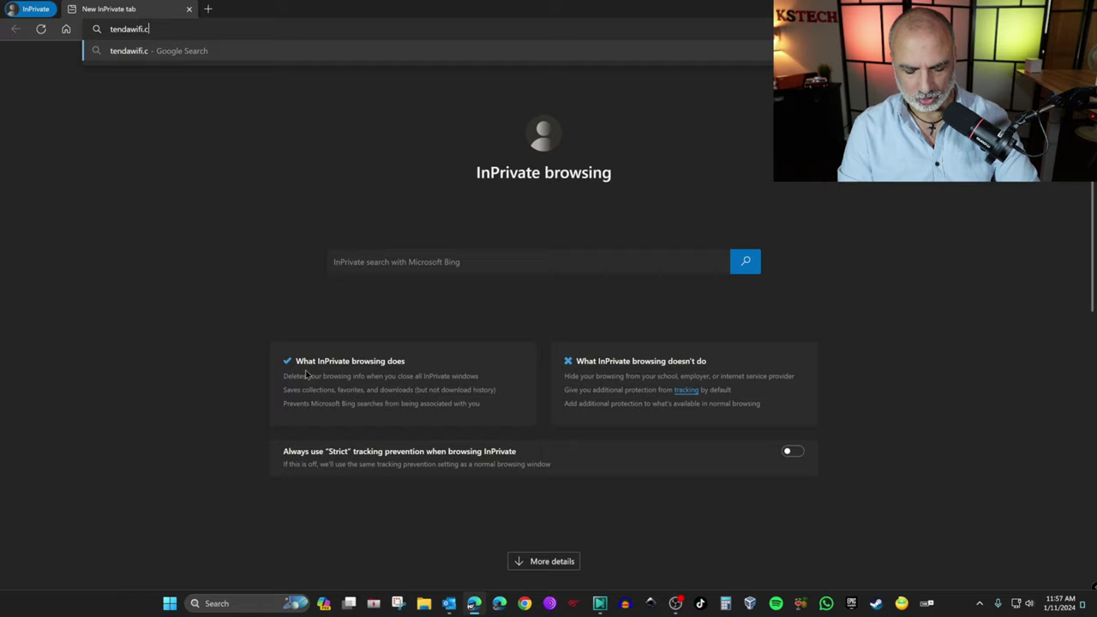
type("om")
key("Return")
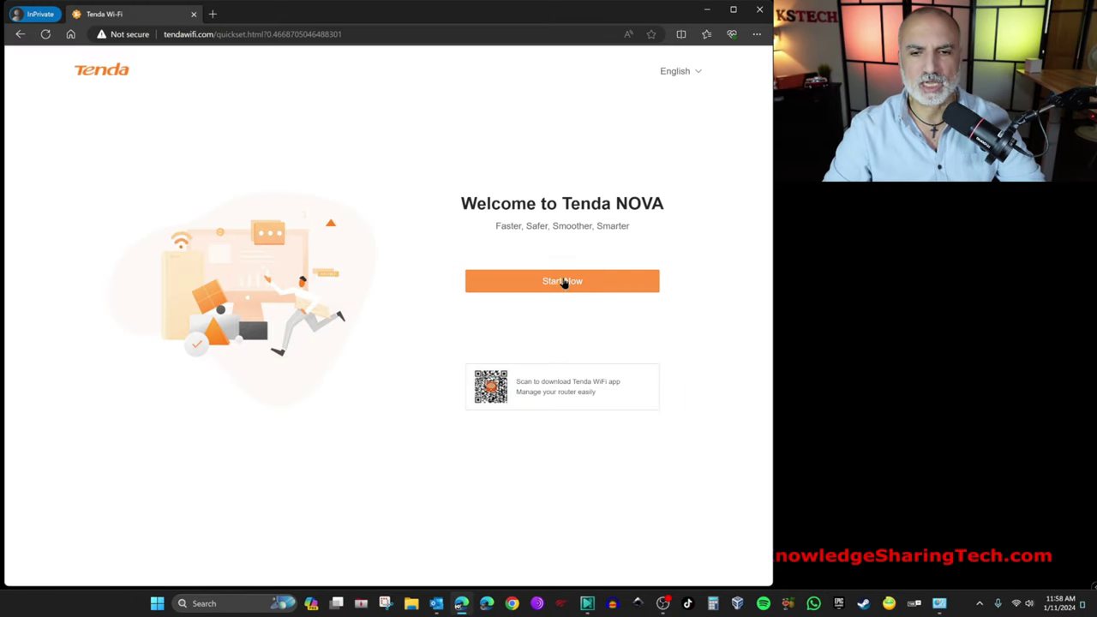
Step: Start the quick setup wizard and leave ISP Type set to Normal
left_click(564, 283)
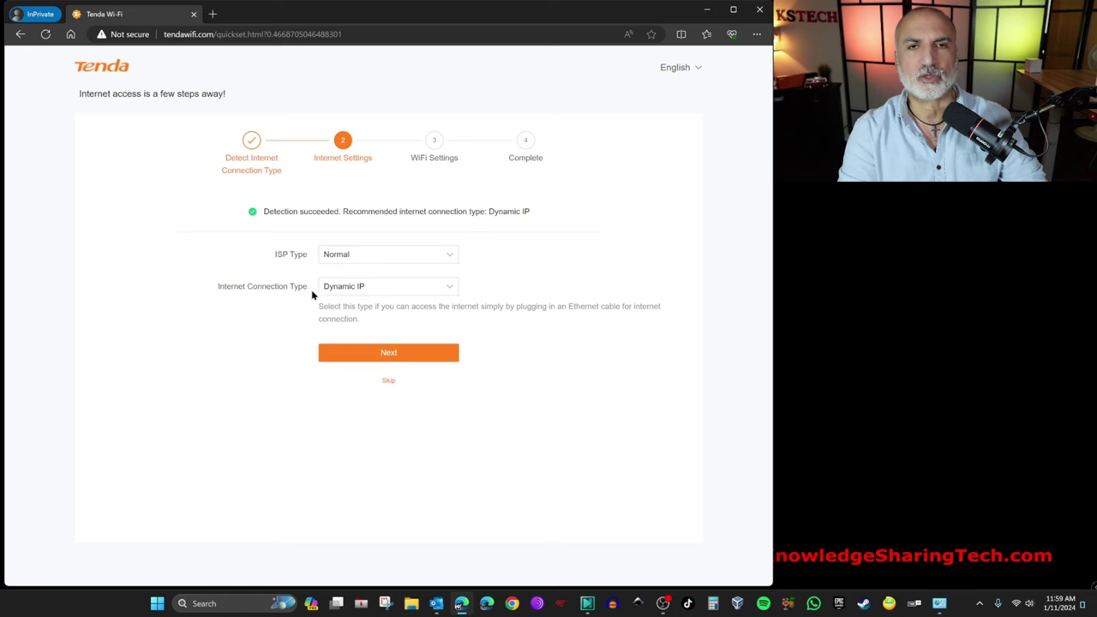
left_click(406, 257)
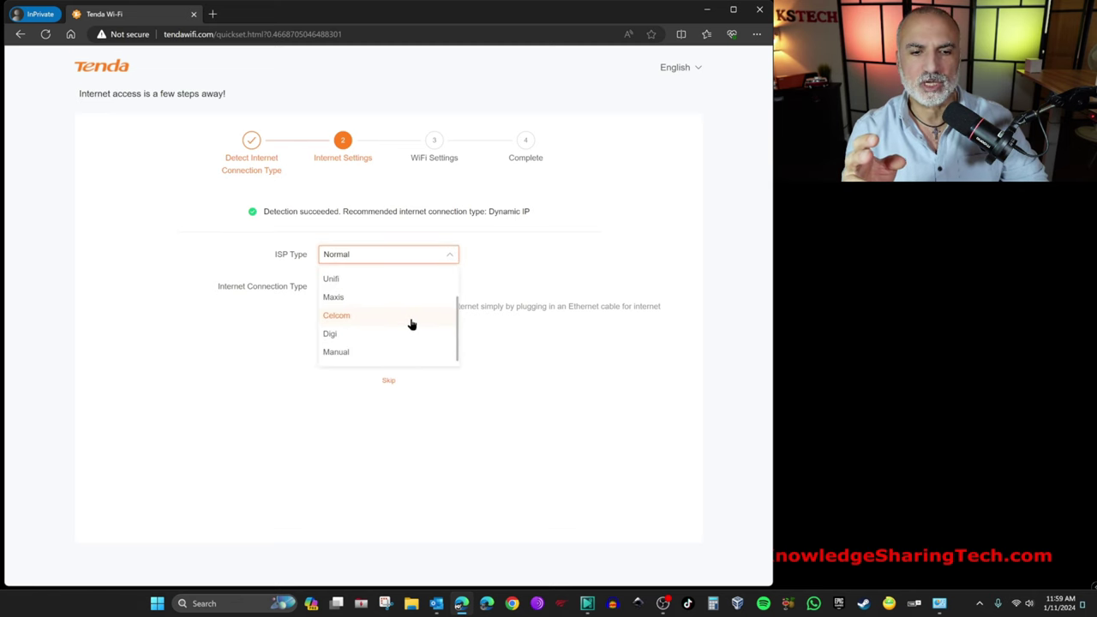
left_click(242, 356)
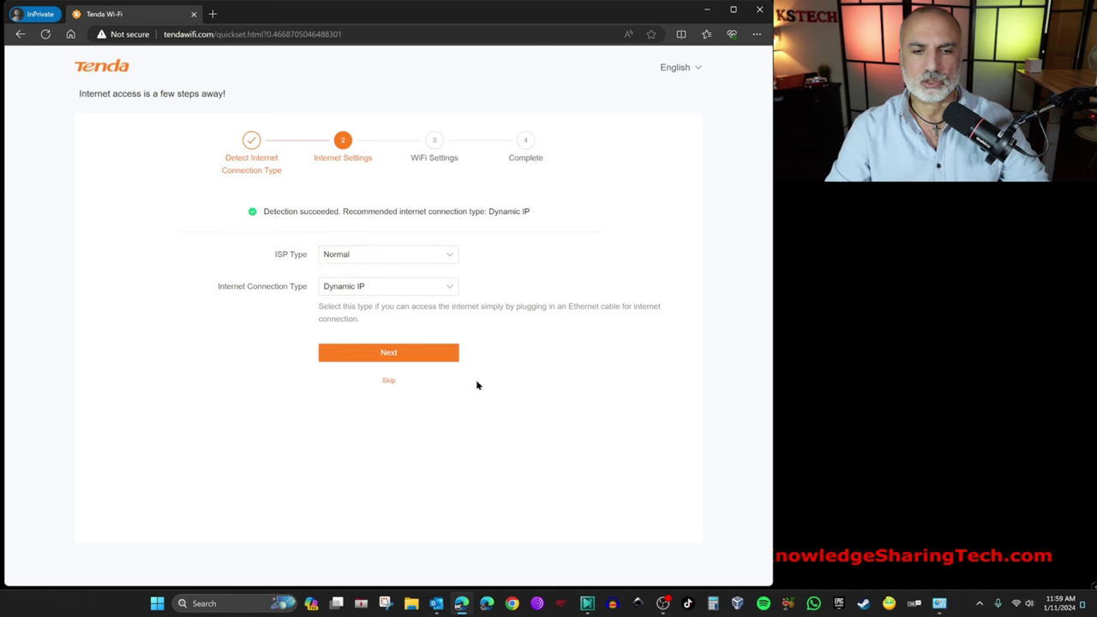
Step: On WiFi Settings, rename the network to KSTECH and replace the Wi-Fi password with a strong one
left_click(386, 356)
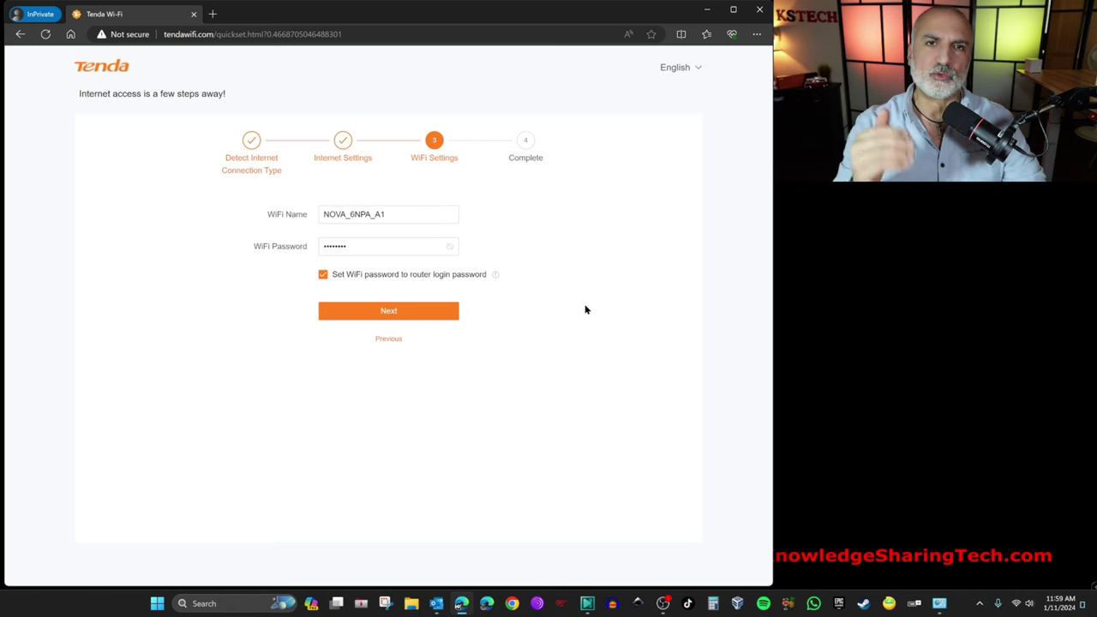
left_click(408, 217)
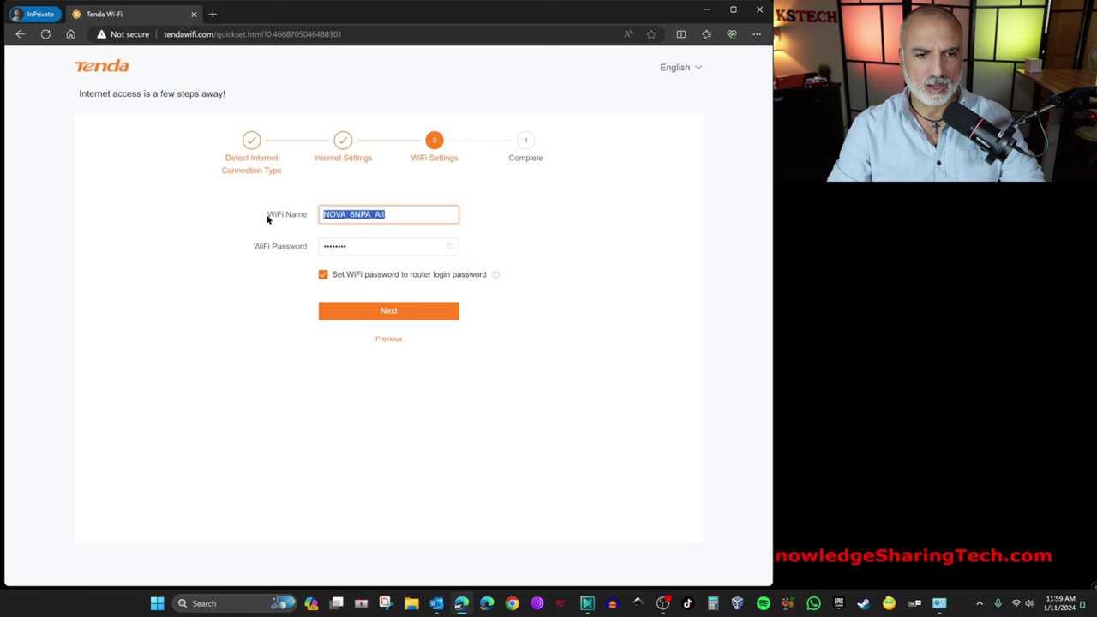
type("KSTEC")
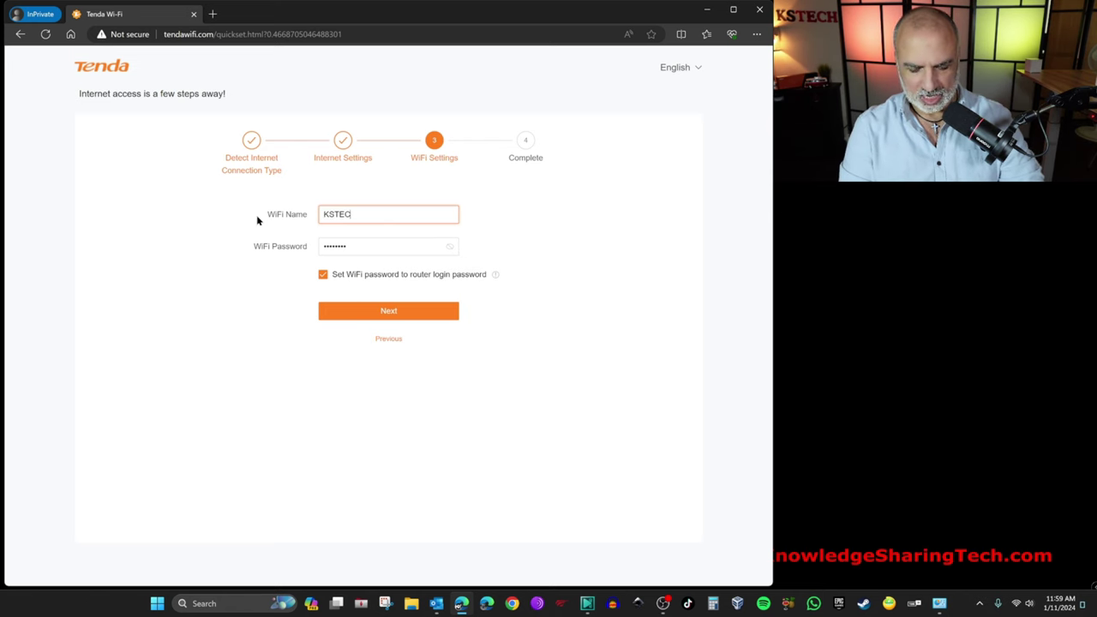
type("H")
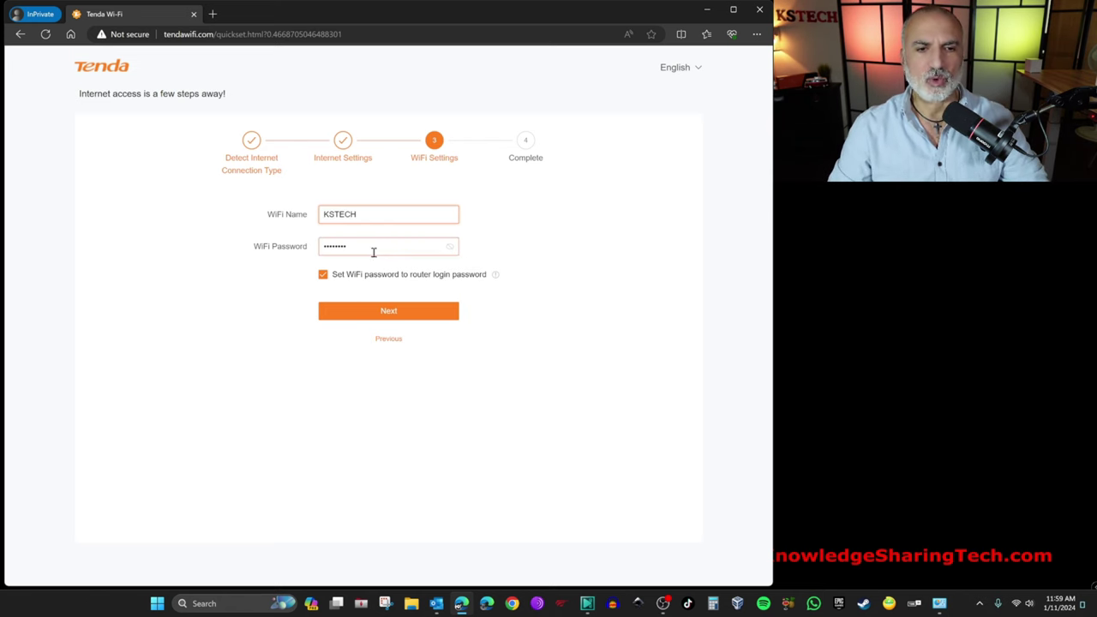
double_click(372, 246)
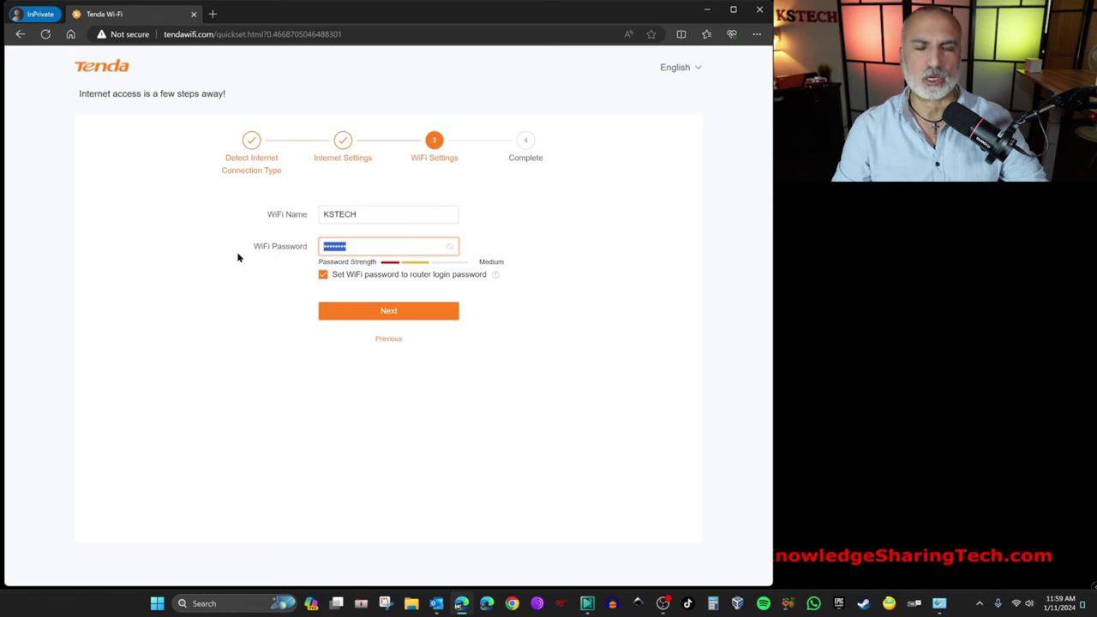
type("••••••••••••••")
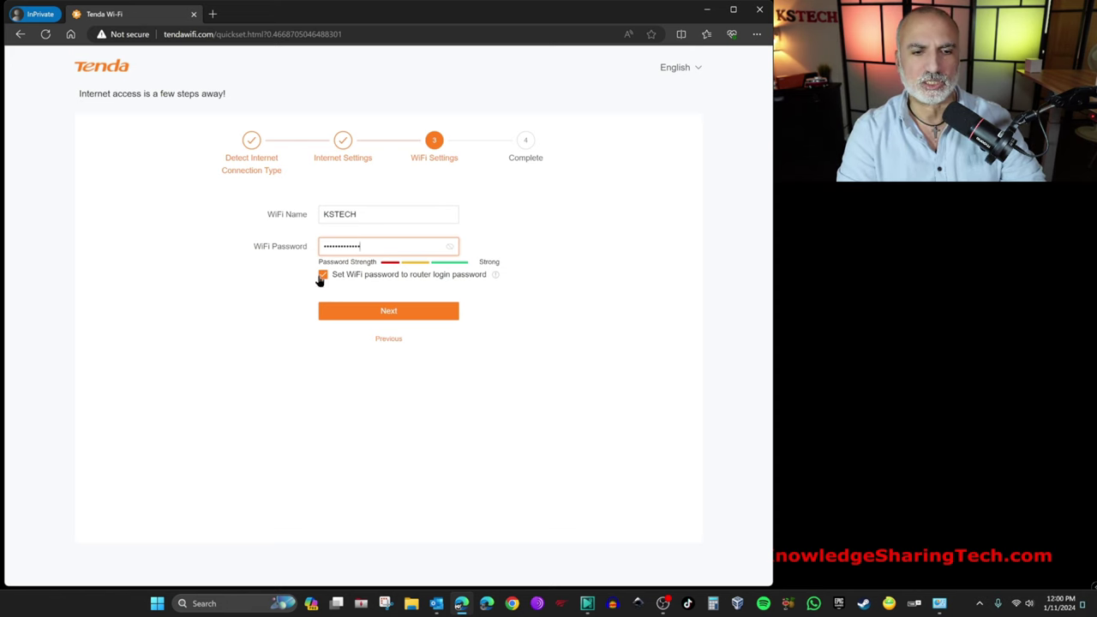
Step: Save the KSTECH Wi-Fi settings and finish the quick setup
left_click(391, 313)
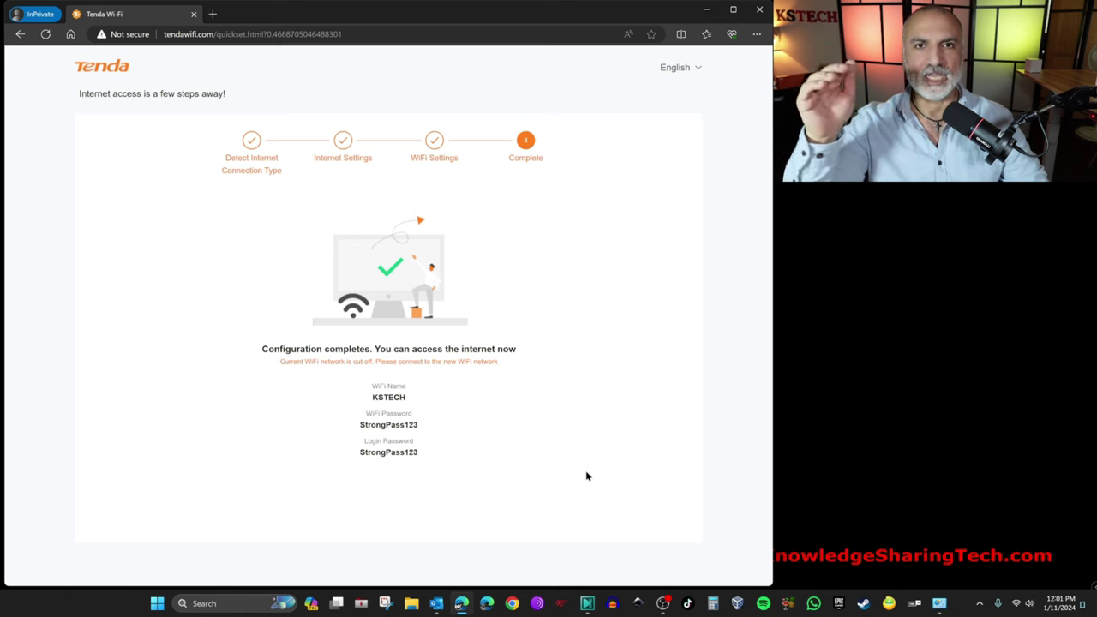
Step: Join the laptop to the new KSTECH network by entering its security key
left_click(1020, 604)
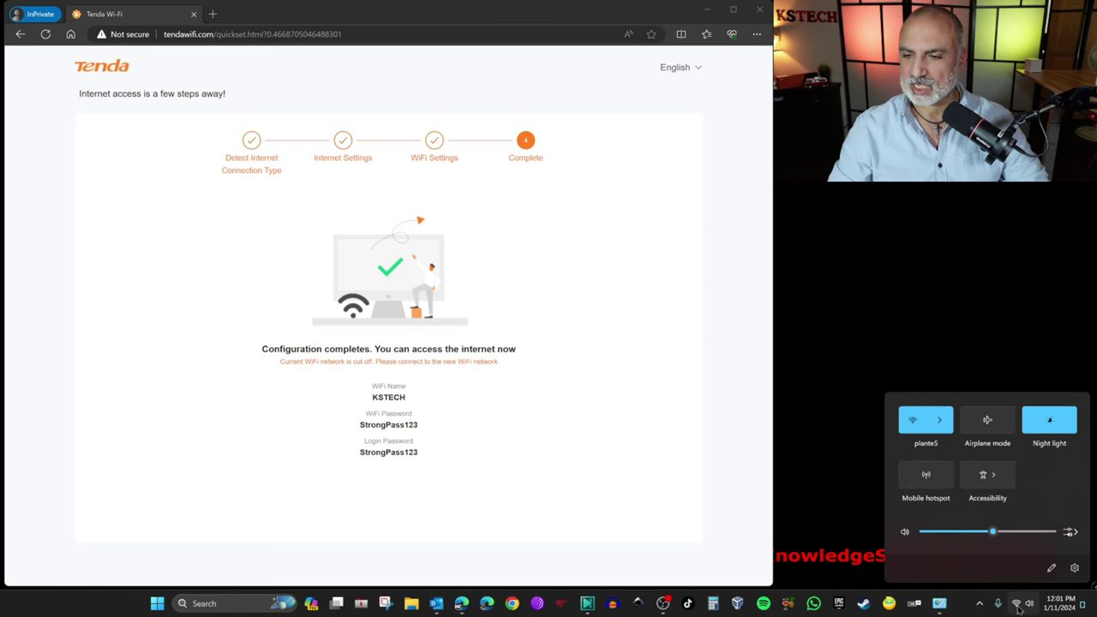
left_click(938, 420)
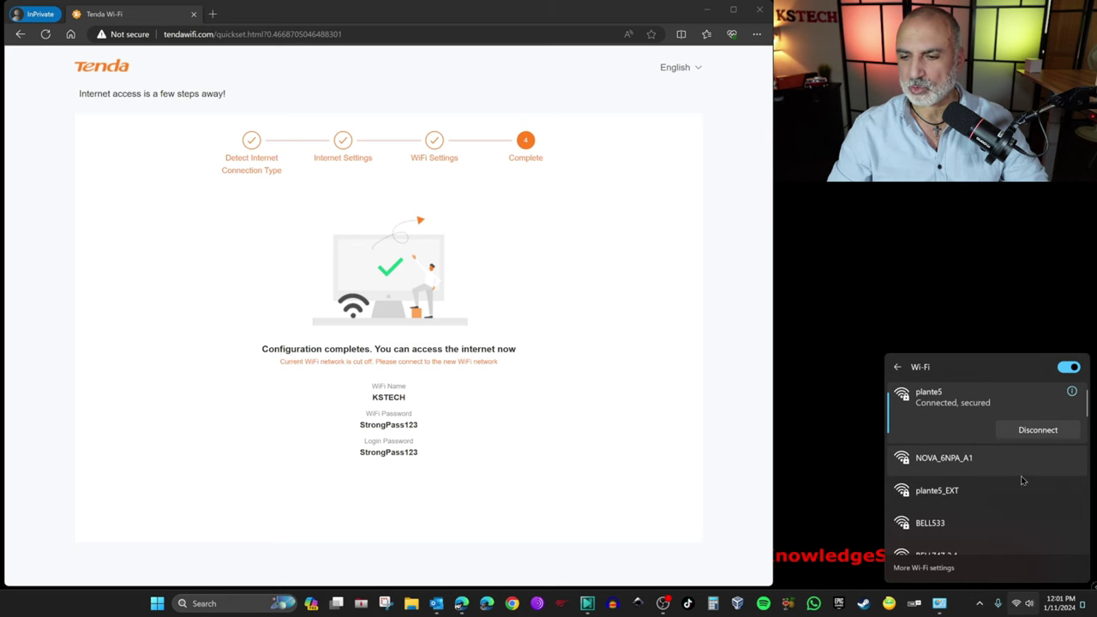
scroll(1022, 481, "down", 5)
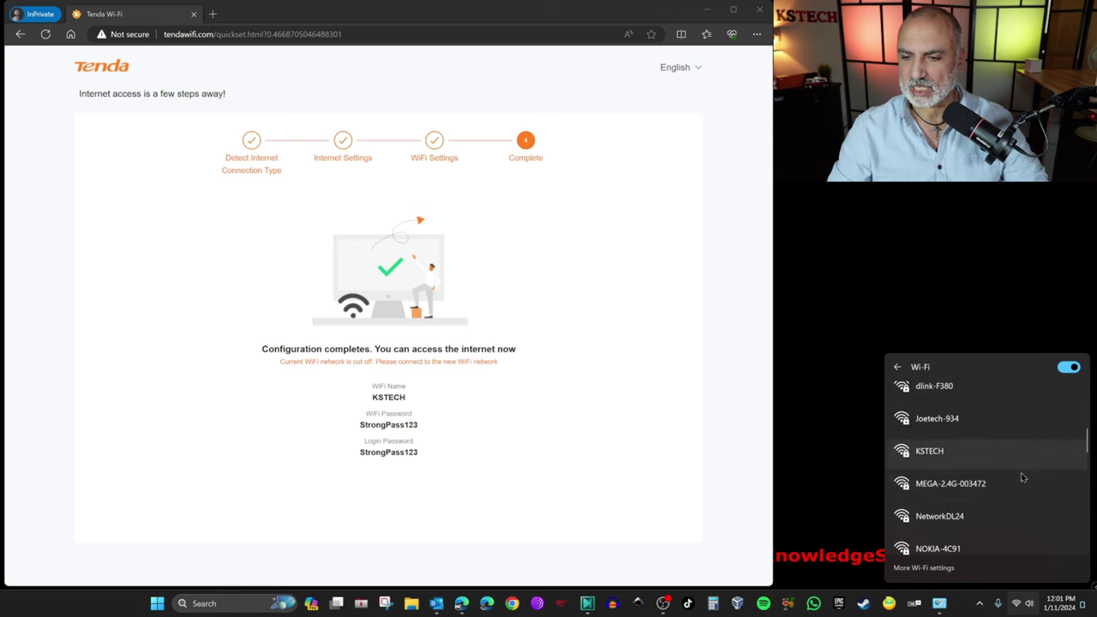
left_click(1003, 455)
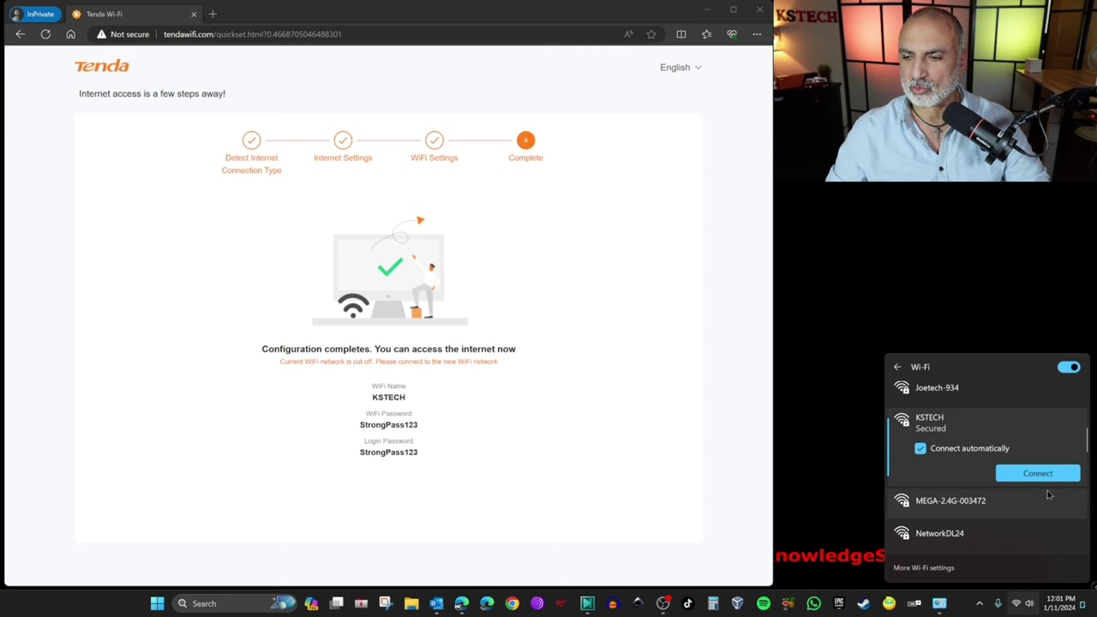
left_click(1039, 474)
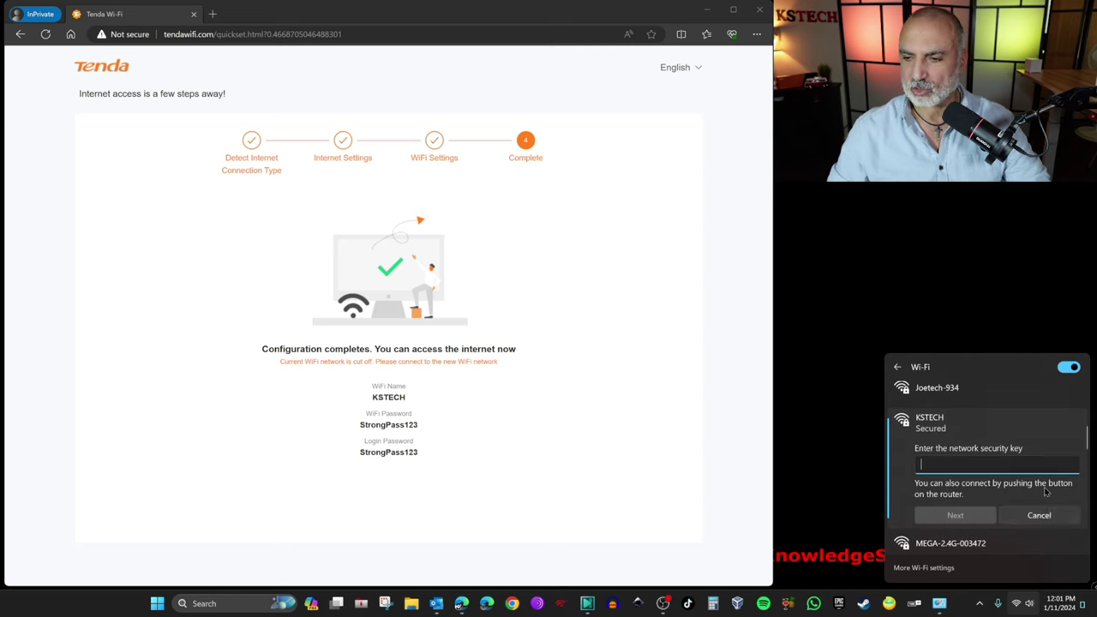
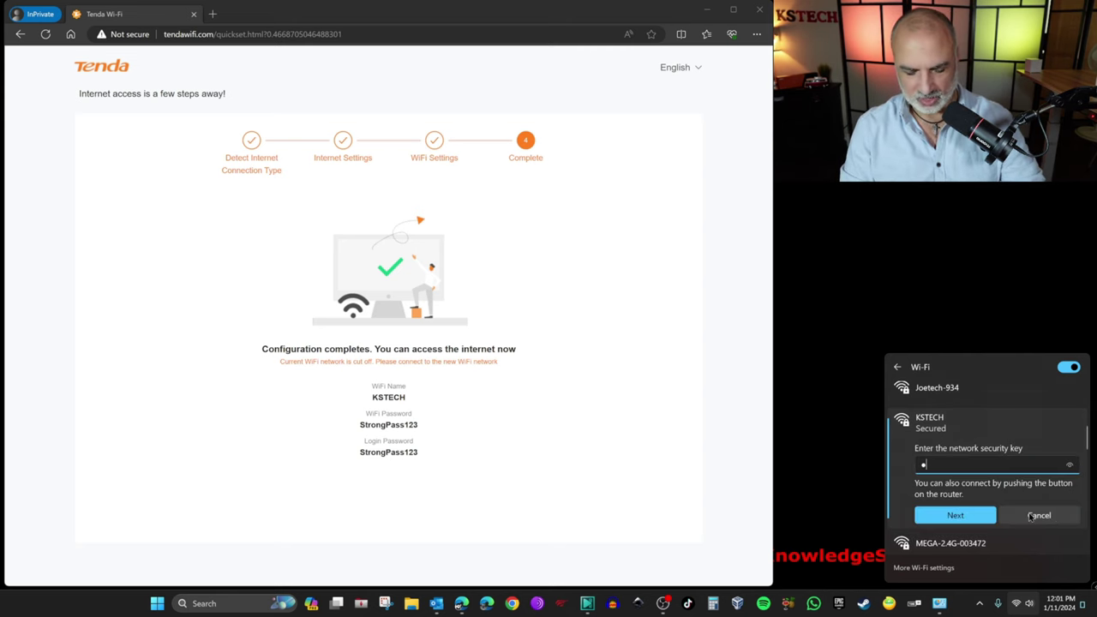
left_click(955, 515)
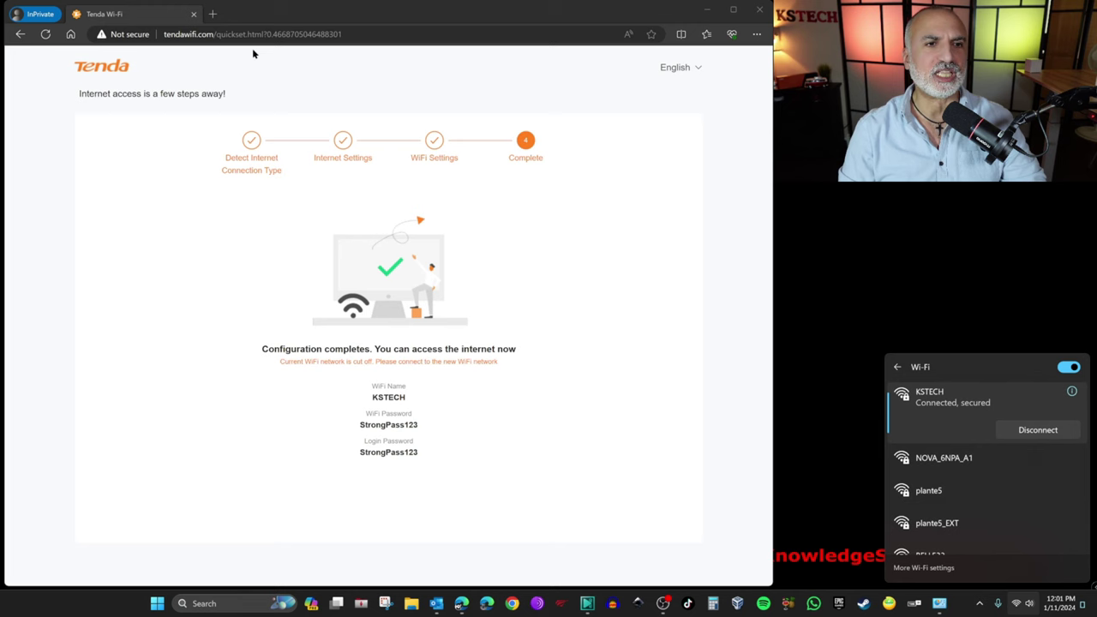
Step: Strip the /quickset path to reload tendawifi.com, then enter the login password
left_click_drag(214, 34, 366, 34)
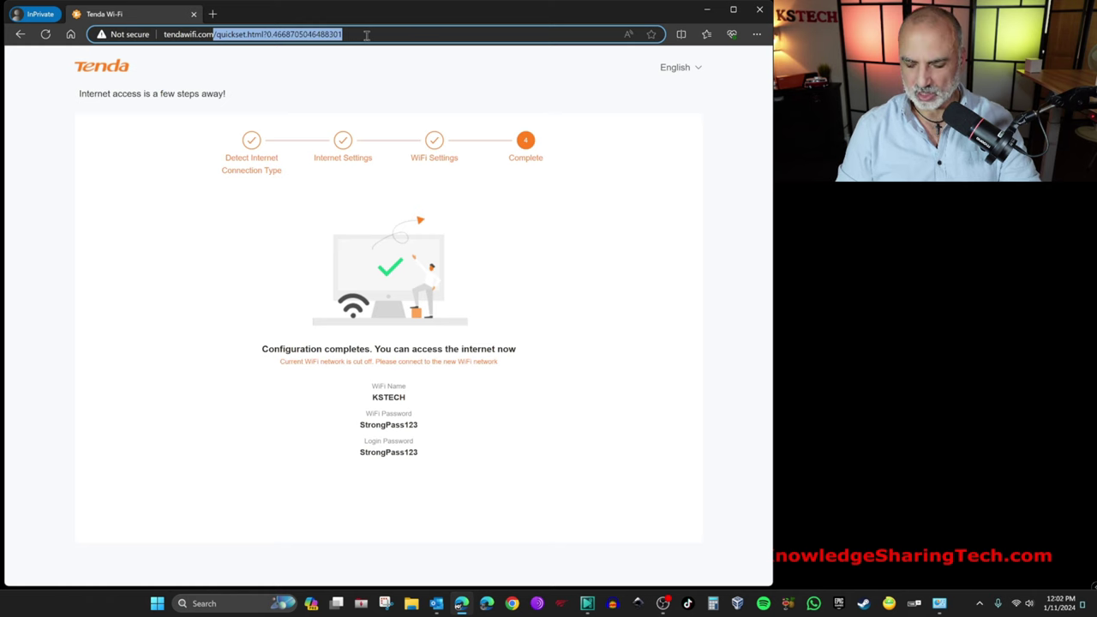
key("BackSpace")
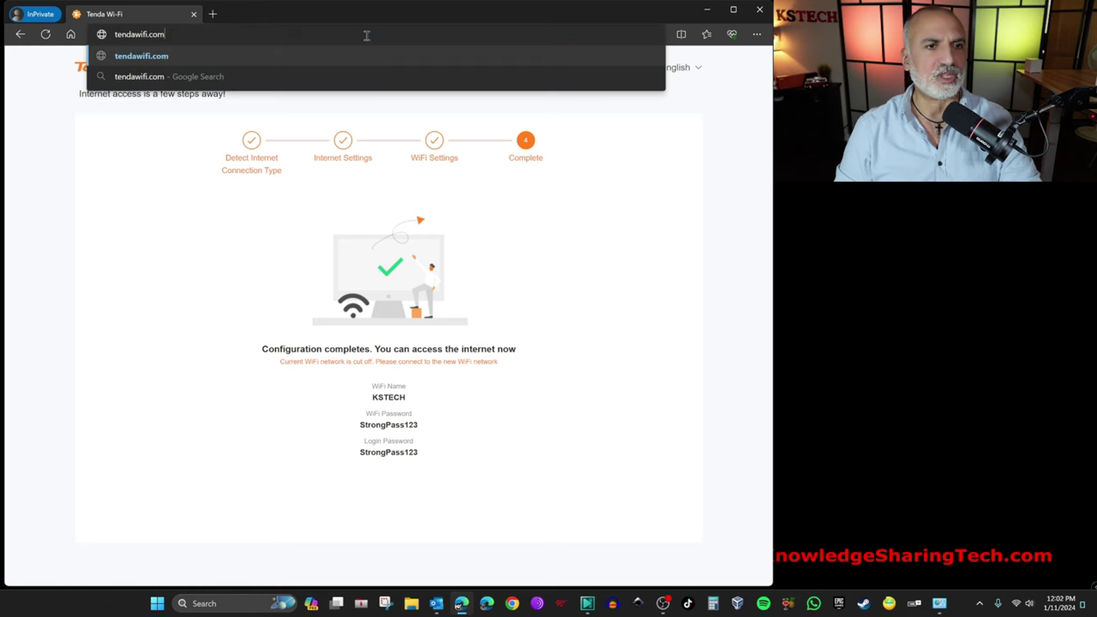
key("Return")
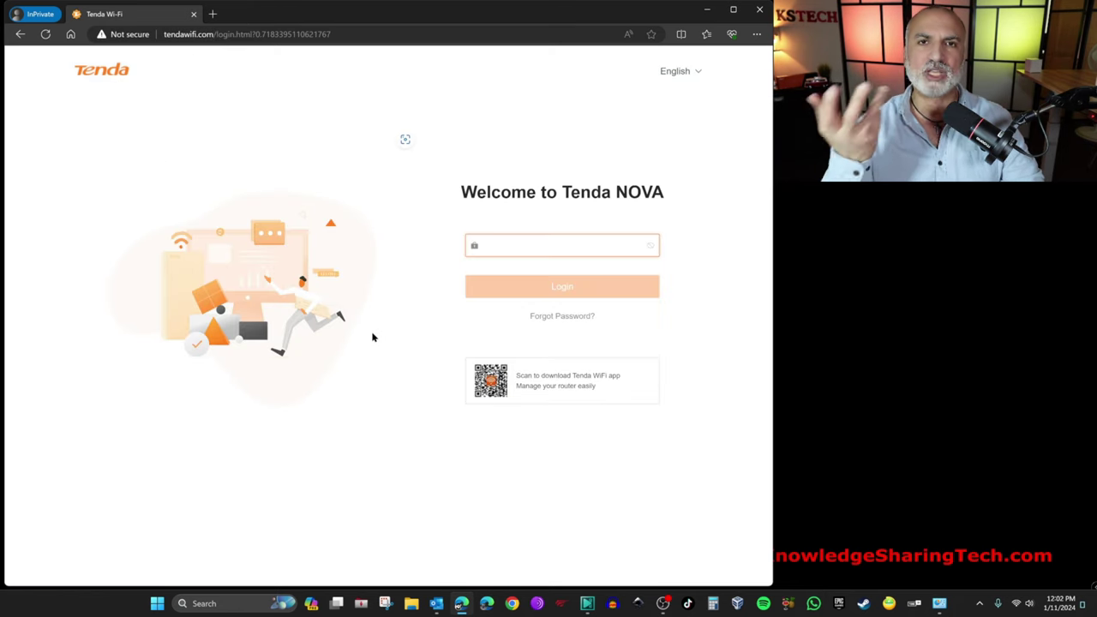
type("•")
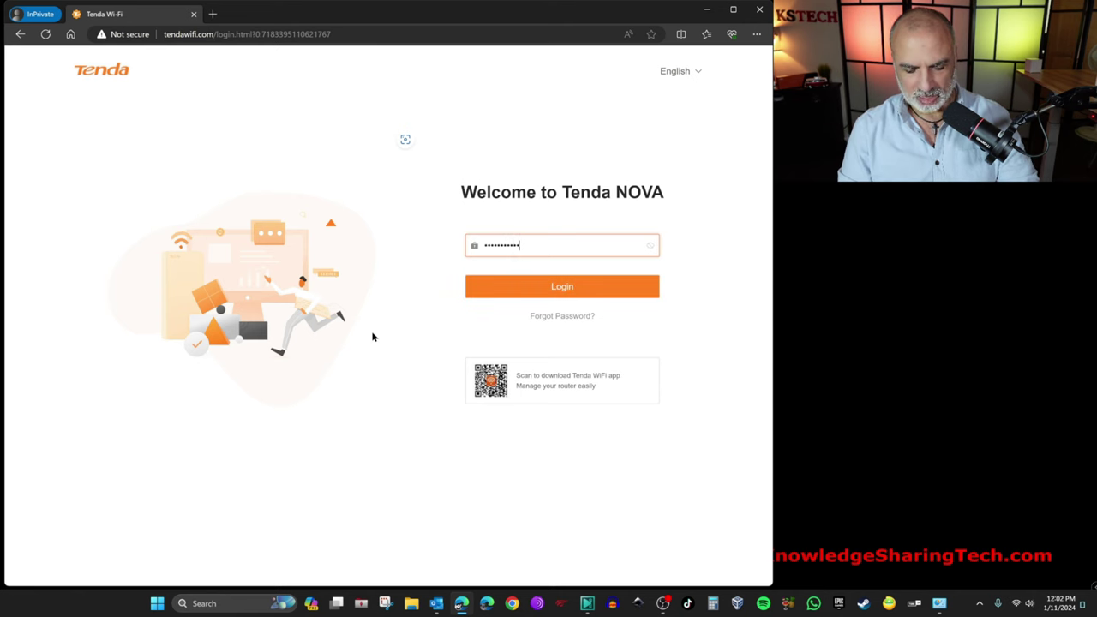
Step: Log in to reach the Network Status dashboard showing 3 mesh nodes
left_click(578, 288)
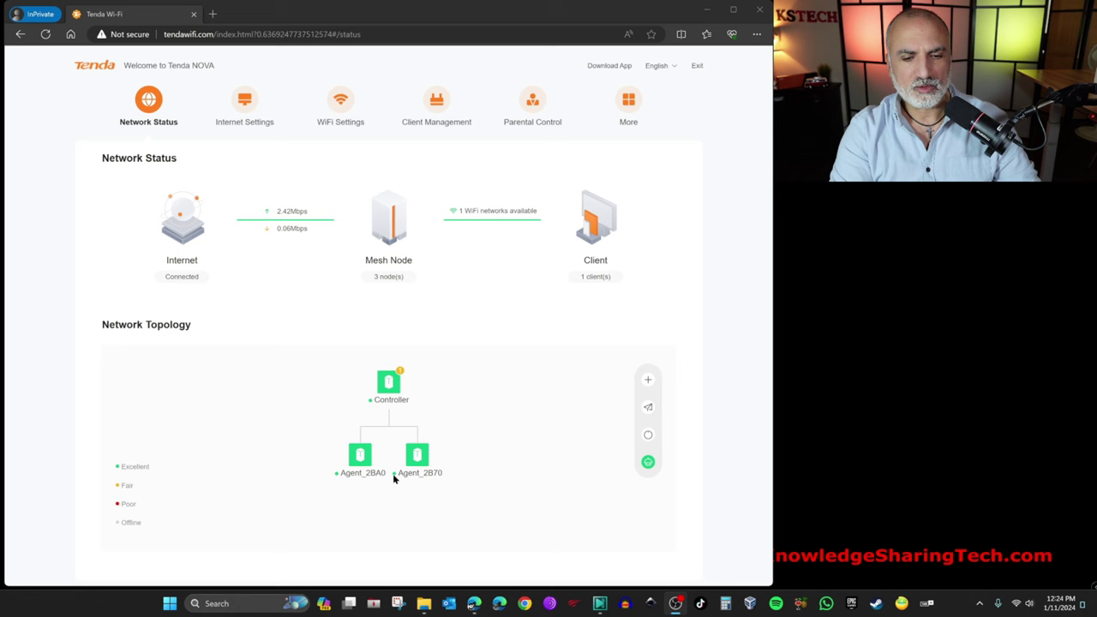
mouse_move(123, 486)
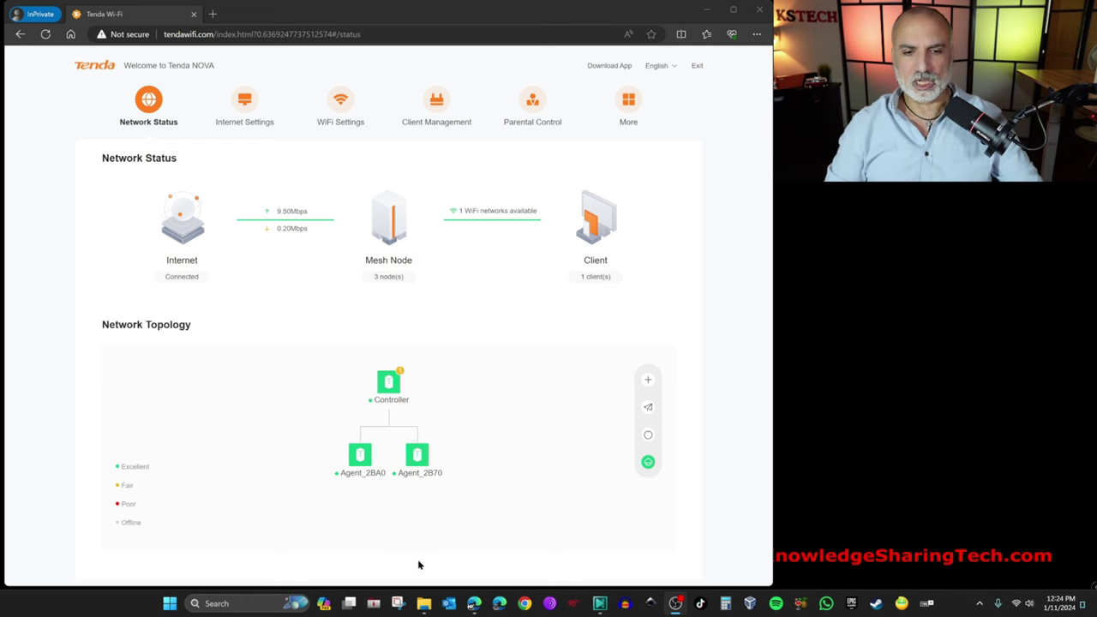
mouse_move(431, 604)
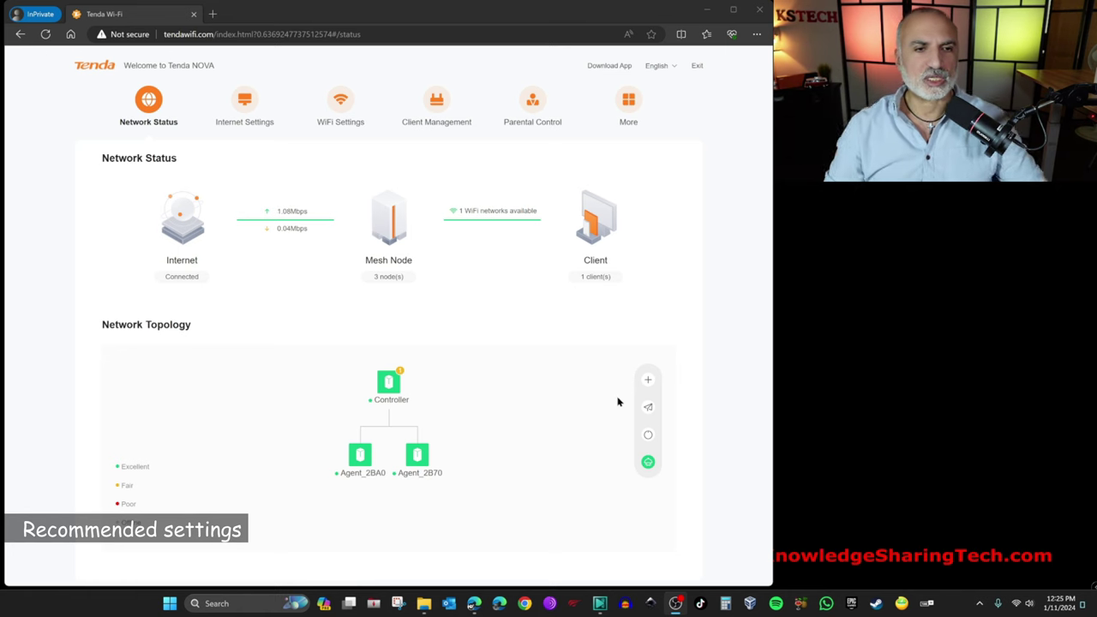
Step: Split into KSTECH and KSTECH_5G, set 5 GHz to WPA3-SAE/WPA2-PSK, and save
left_click(337, 106)
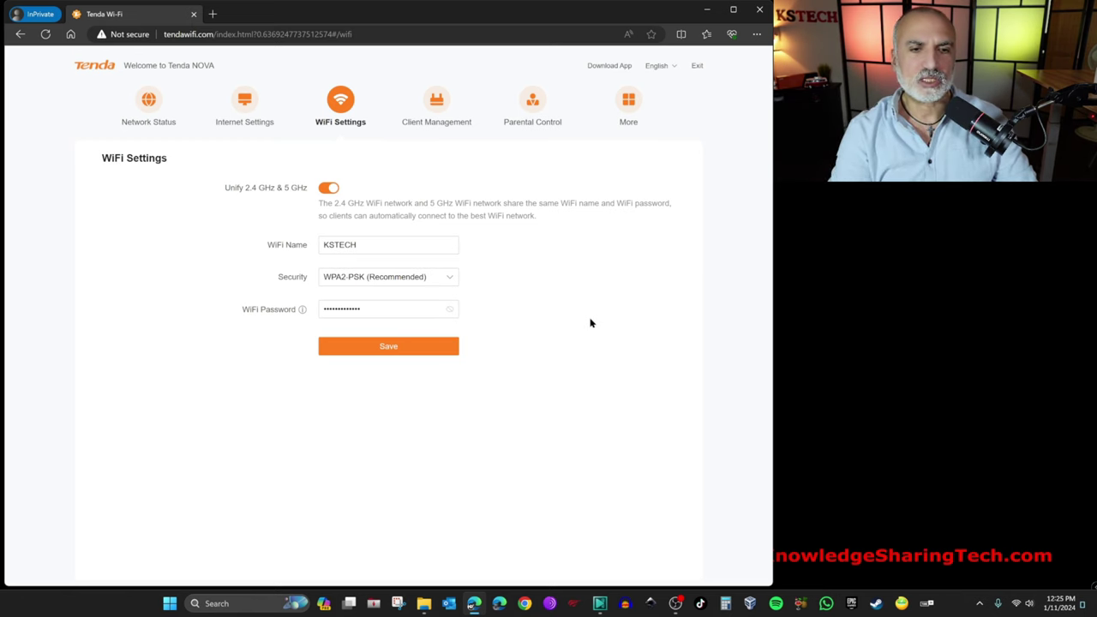
left_click(330, 189)
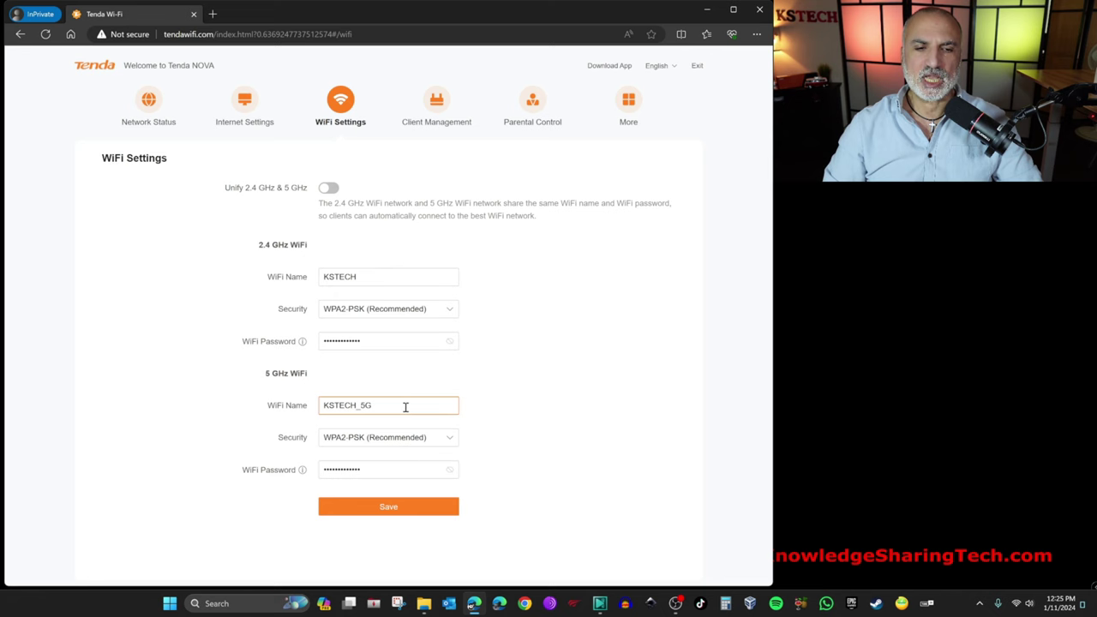
left_click(483, 409)
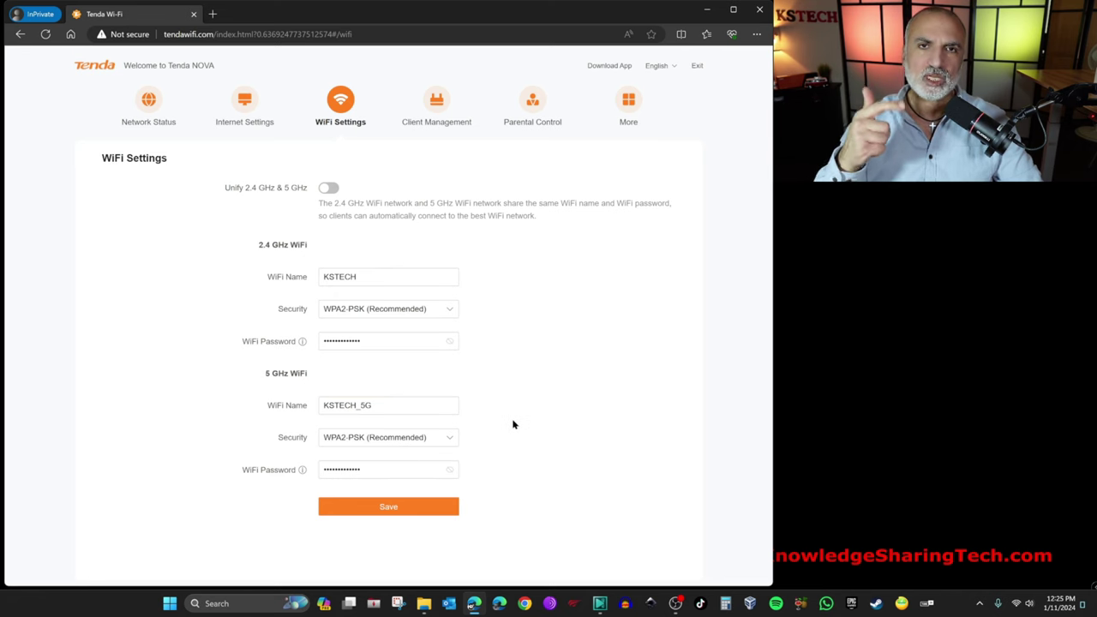
left_click(451, 443)
left_click(390, 495)
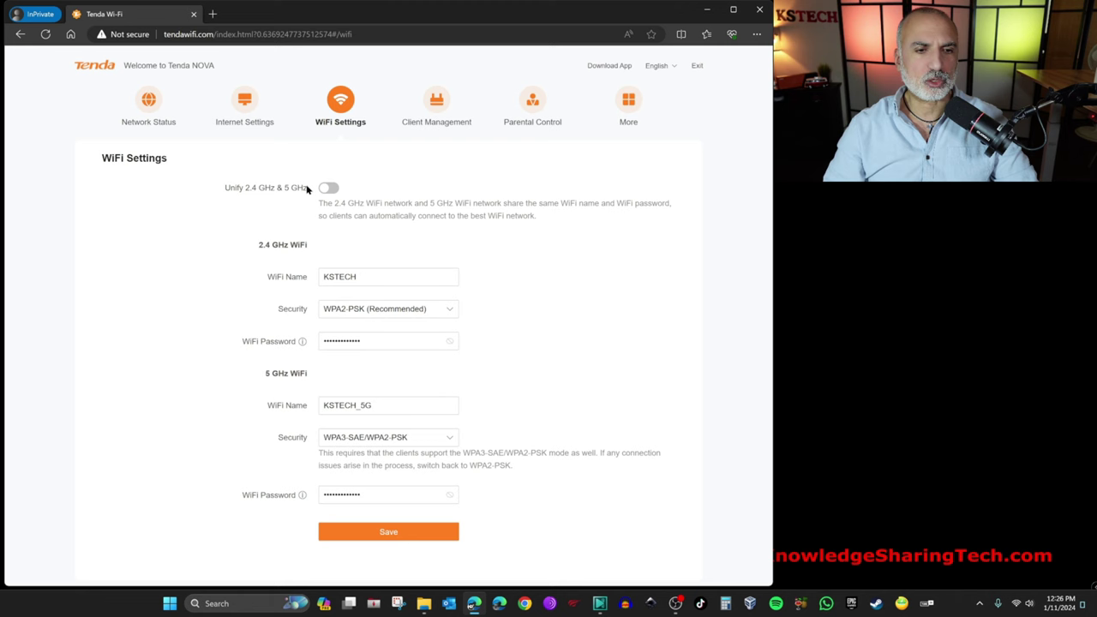
left_click(384, 533)
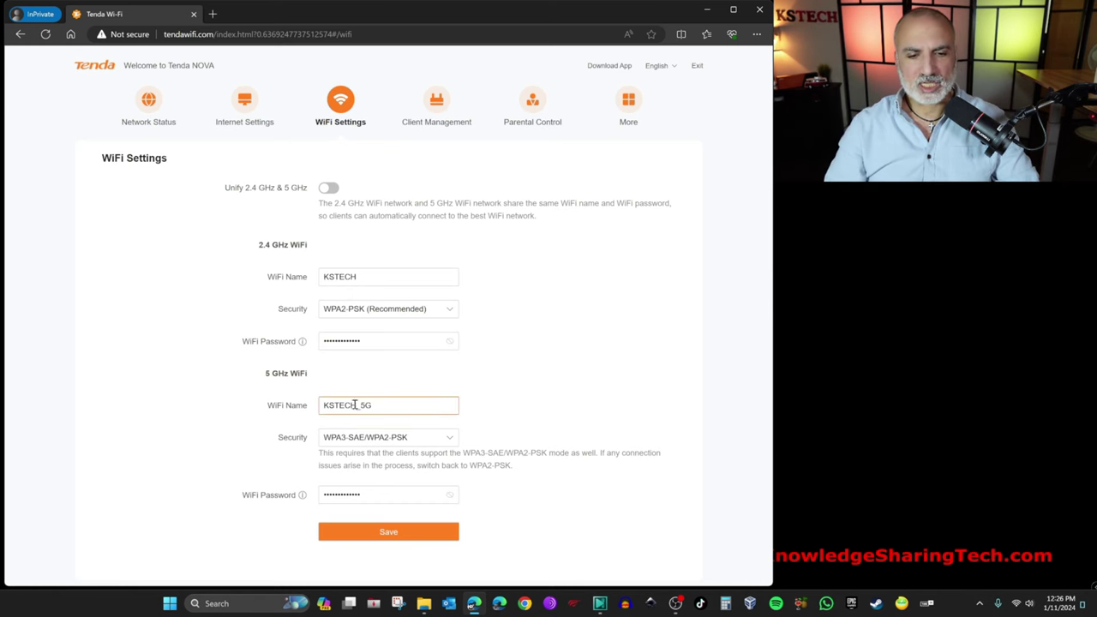
Step: Switch the laptop's Wi-Fi connection from KSTECH to KSTECH_5G
left_click(1016, 605)
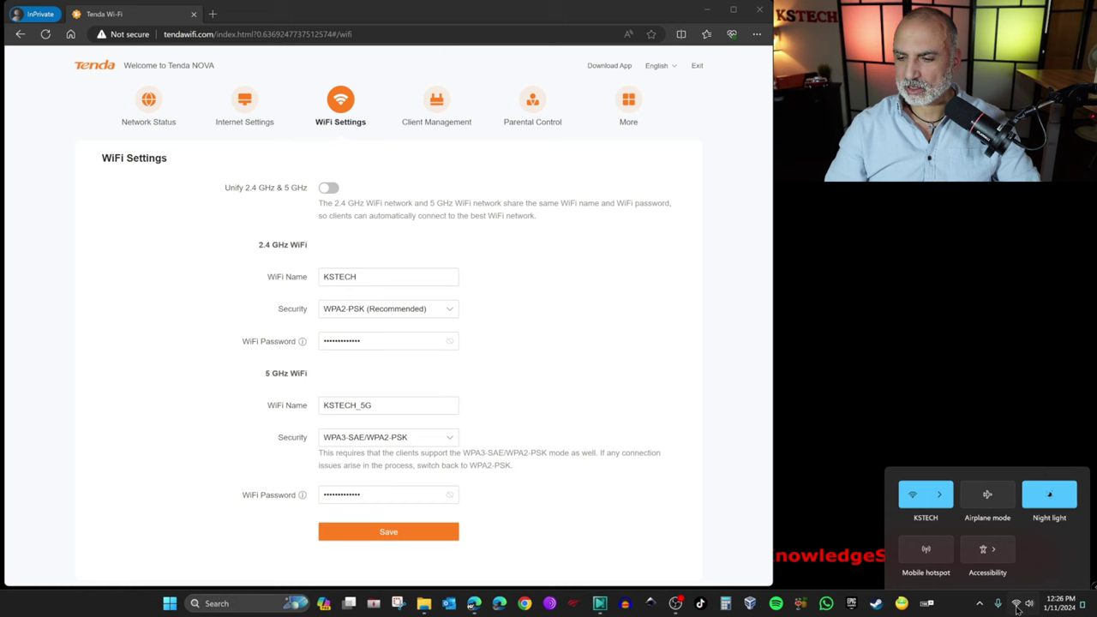
left_click(946, 426)
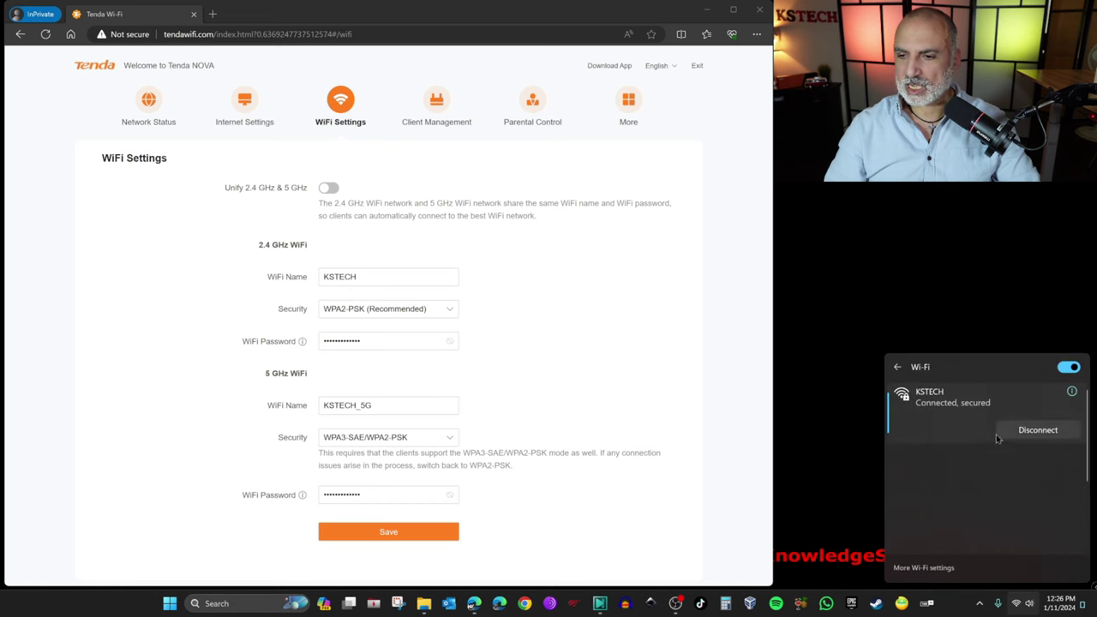
scroll(947, 419, "down", 5)
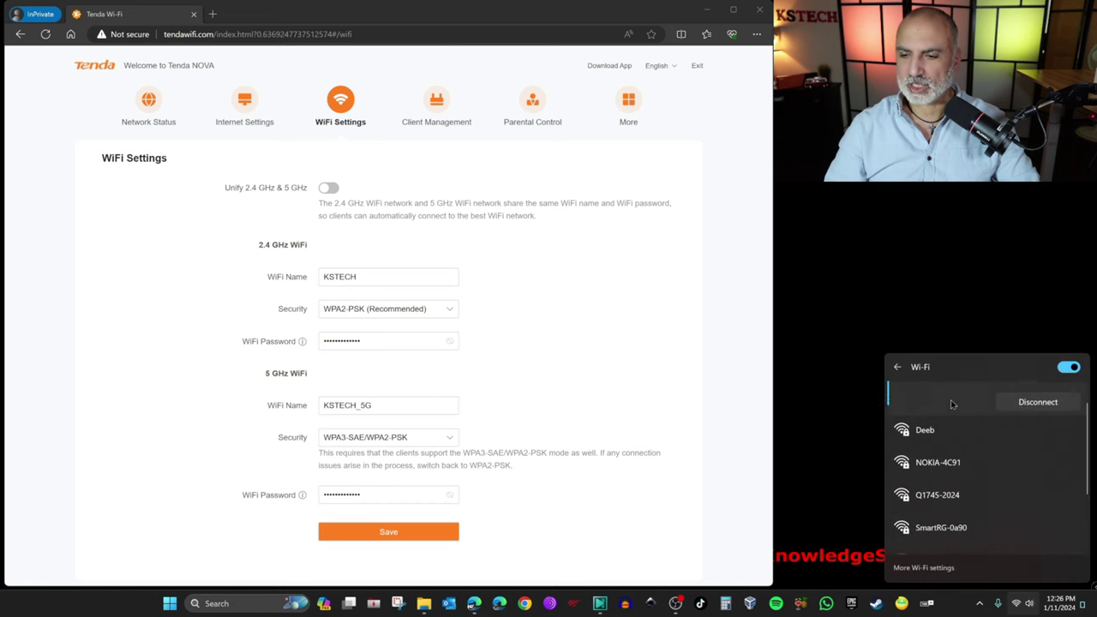
left_click(936, 445)
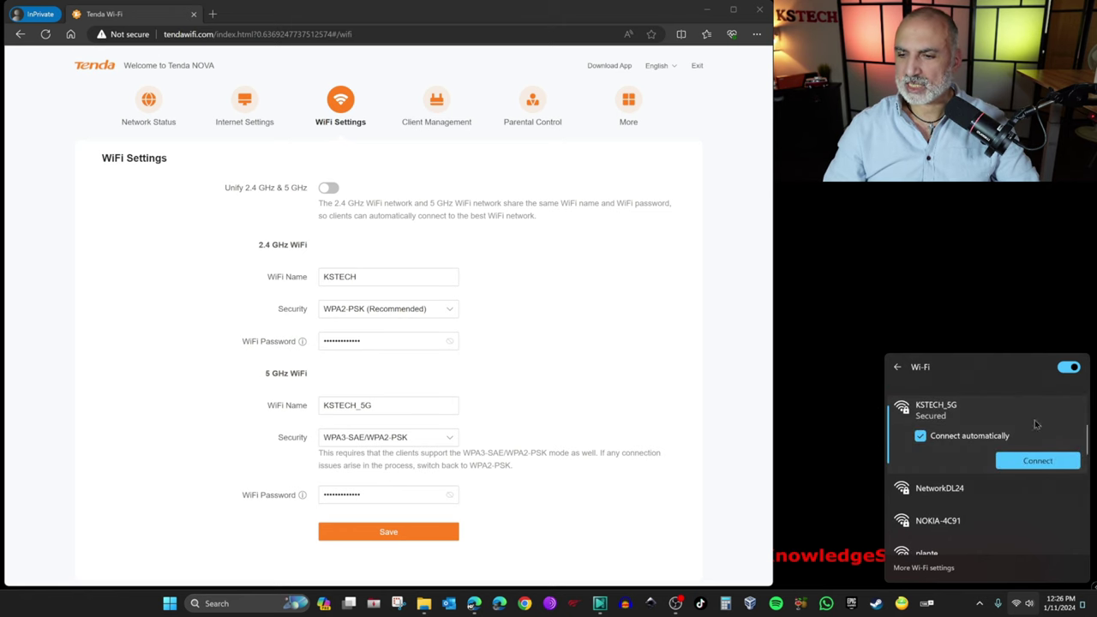
left_click(1031, 458)
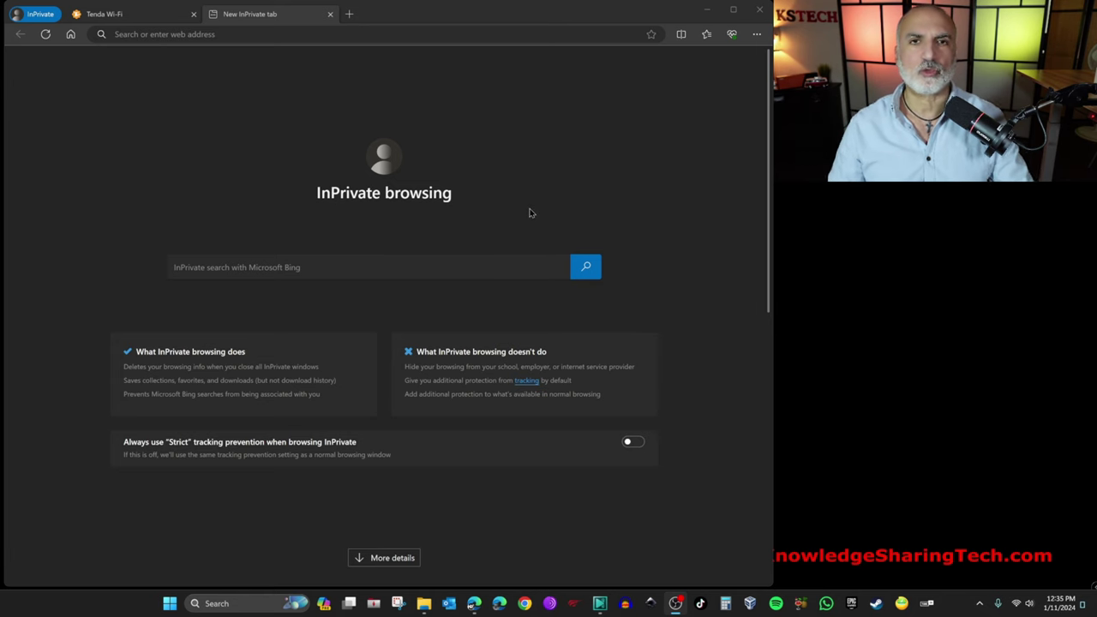
Step: Run a fast.com speed test (130 Mbps down) and show its latency and upload results
left_click(287, 36)
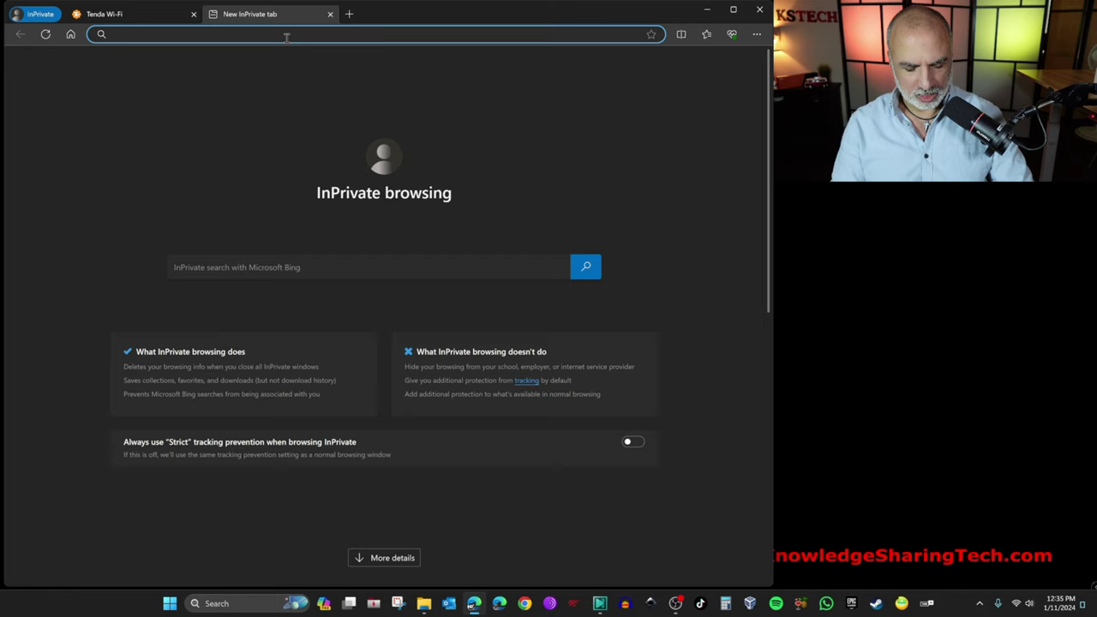
type("fast.com")
key("Return")
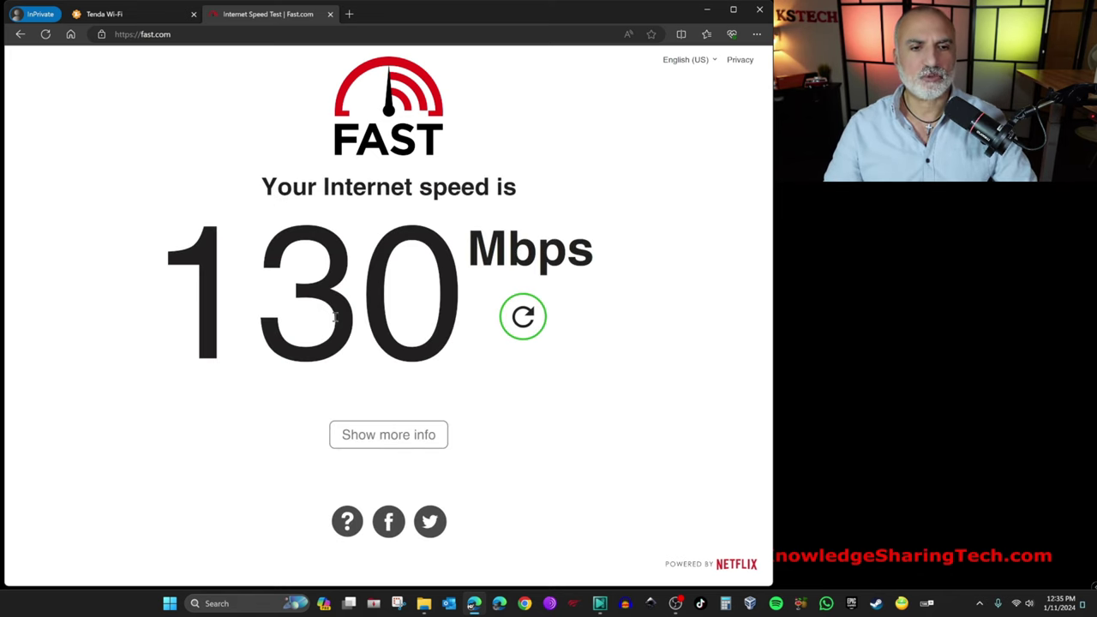
left_click(394, 438)
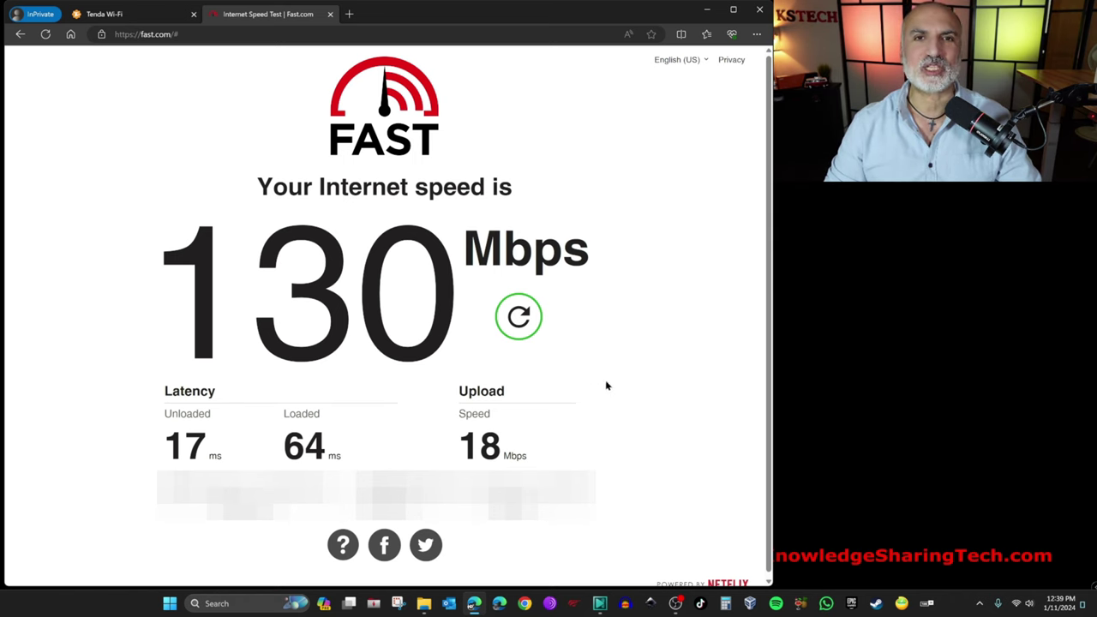
Step: Rerun the Fast.com internet speed test
left_click(519, 317)
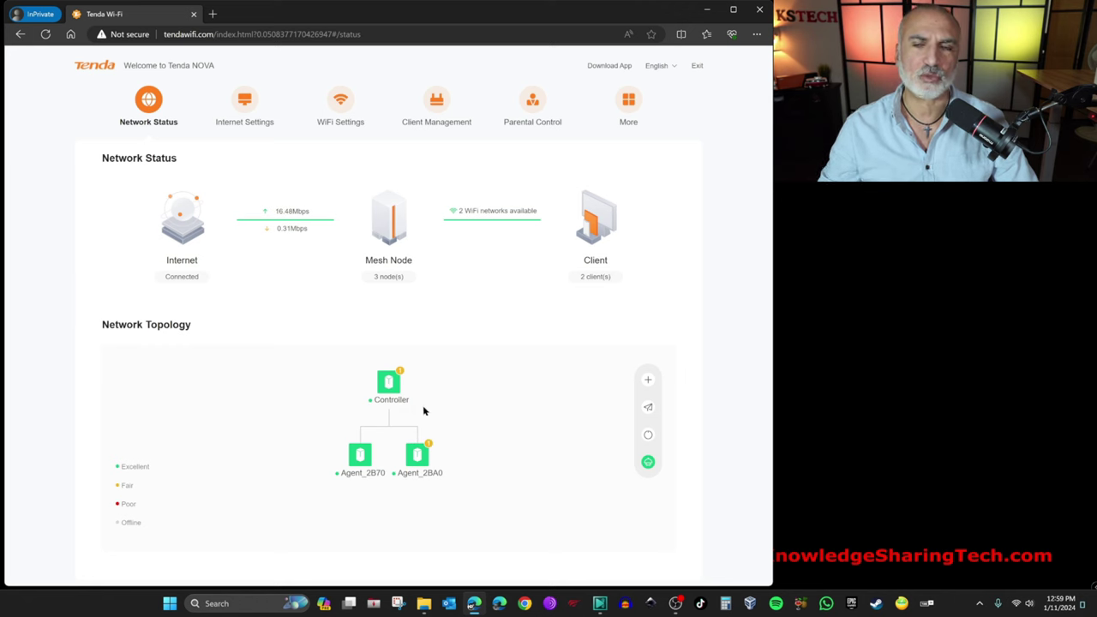
left_click(426, 462)
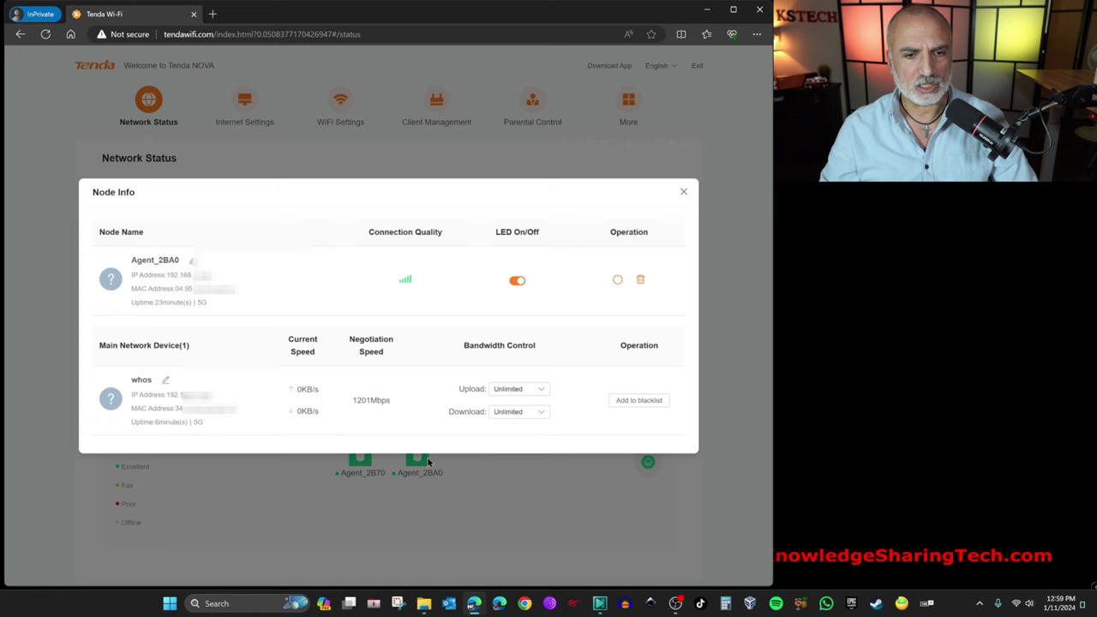
left_click(683, 192)
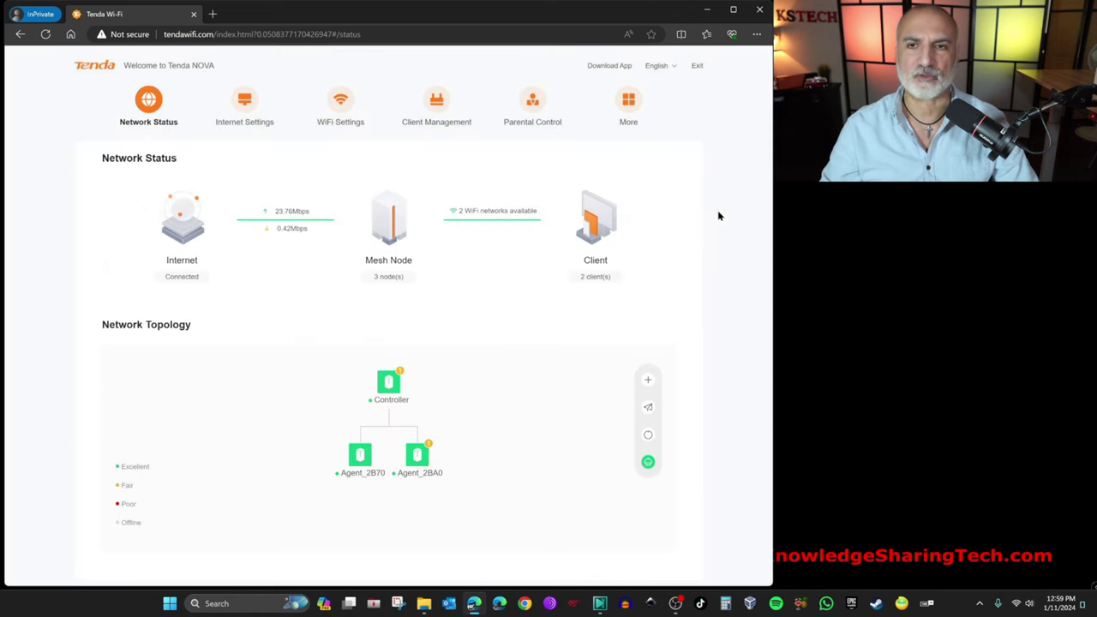
Step: Copy the 34.8 GB Large-File.vdi from the network Temp folder onto the desktop
left_click(707, 10)
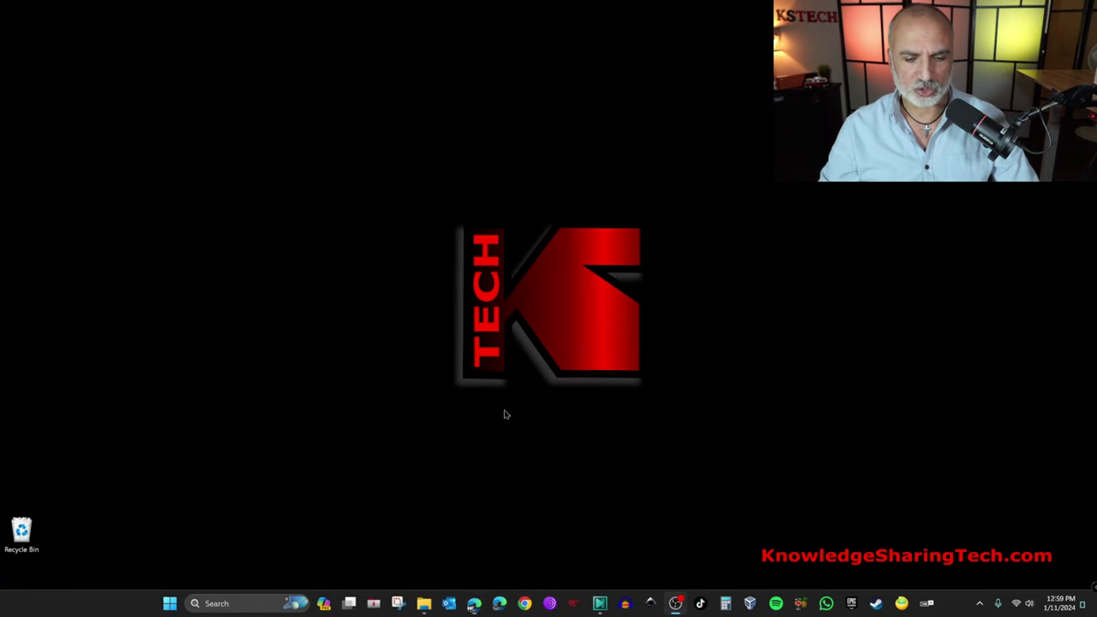
left_click(424, 605)
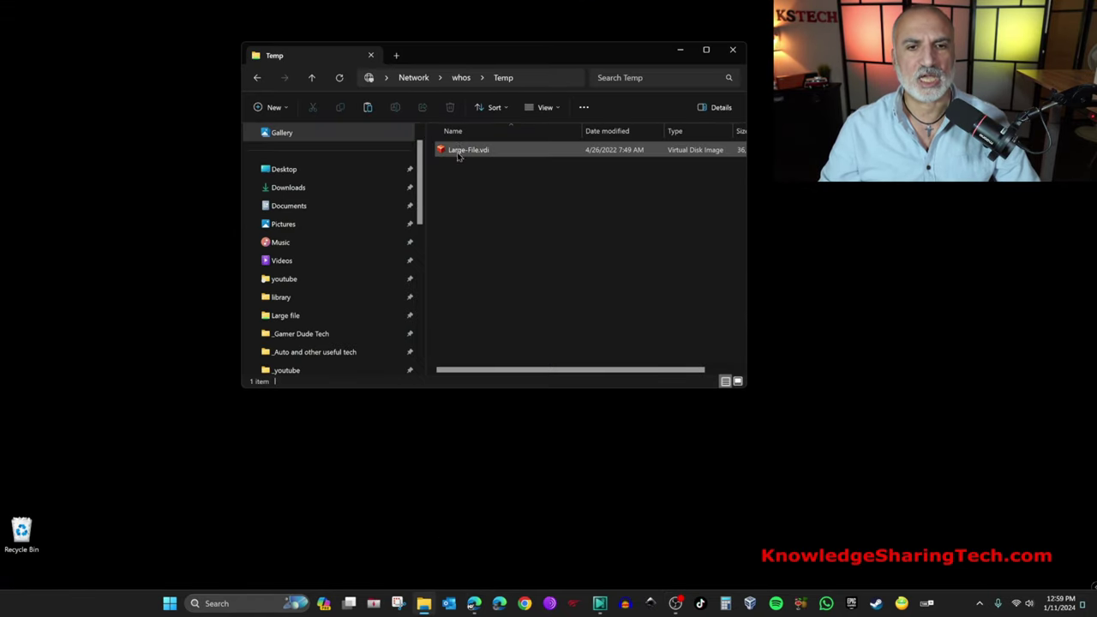
left_click_drag(463, 152, 114, 210)
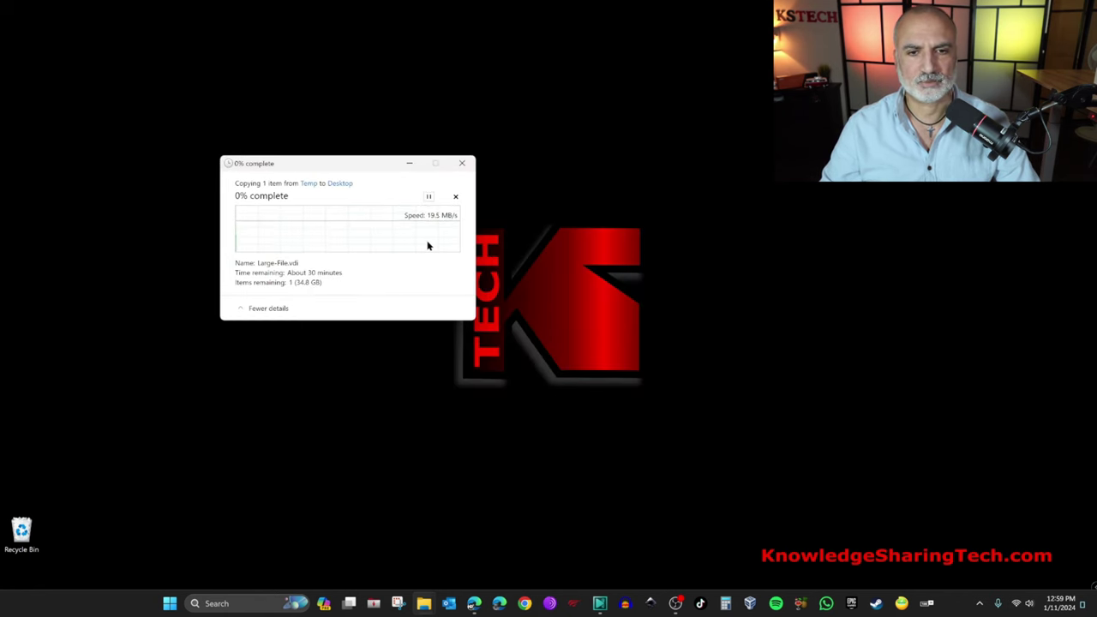